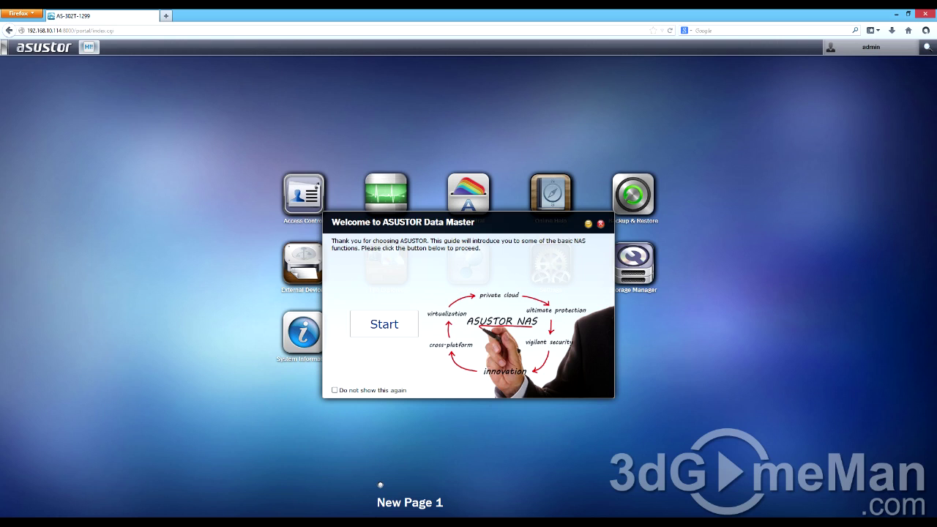
- Go through every page of the Welcome to ASUSTOR Data Master guide and close it
key("Return")
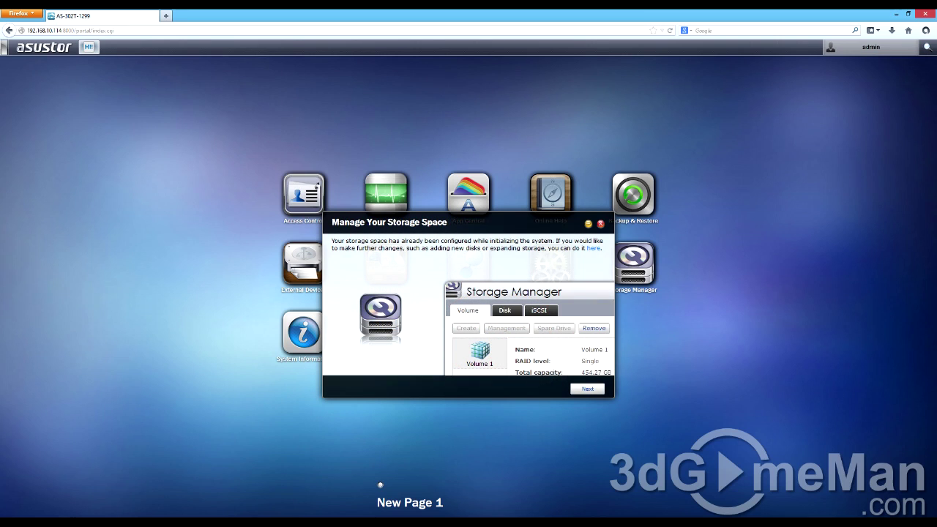
key("Return")
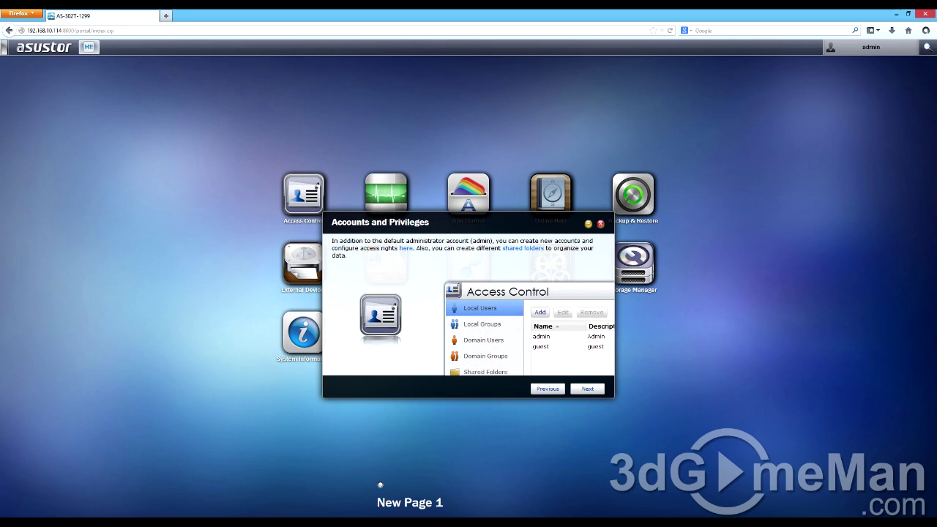
key("Return")
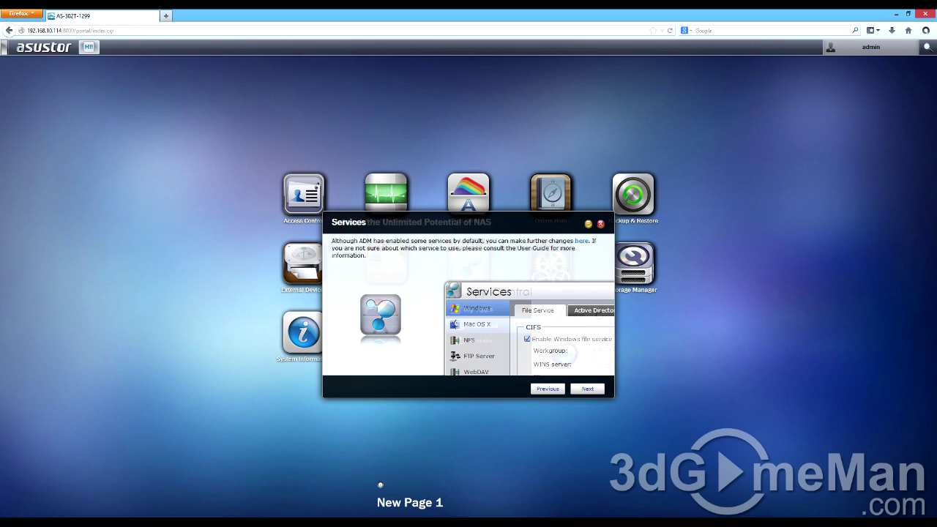
key("Return")
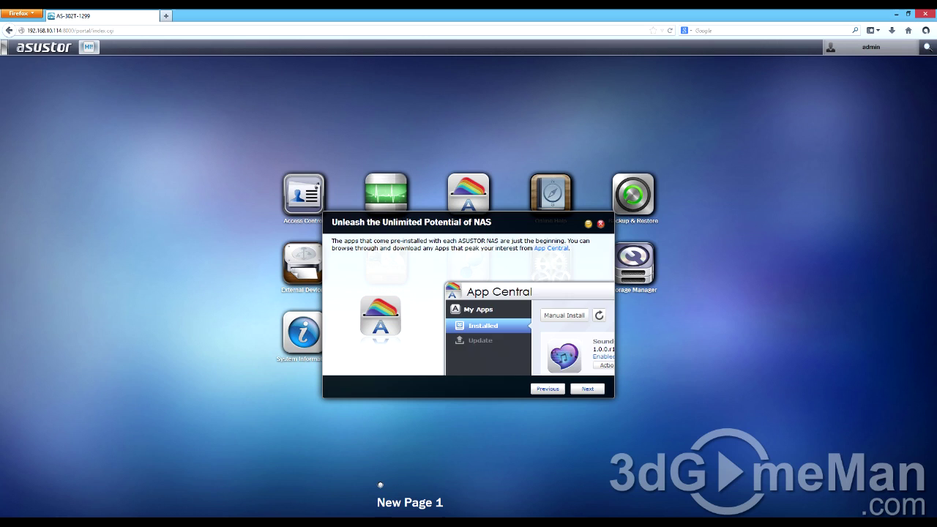
key("Return")
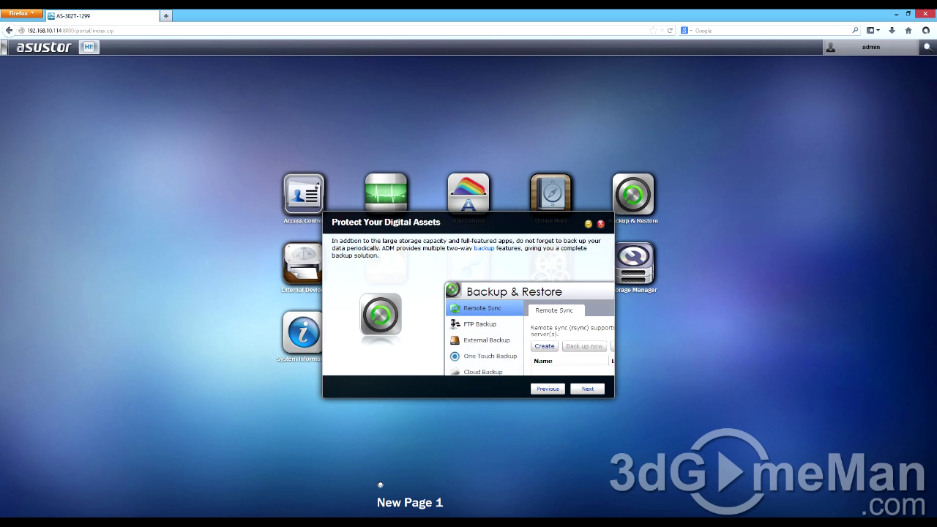
key("Return")
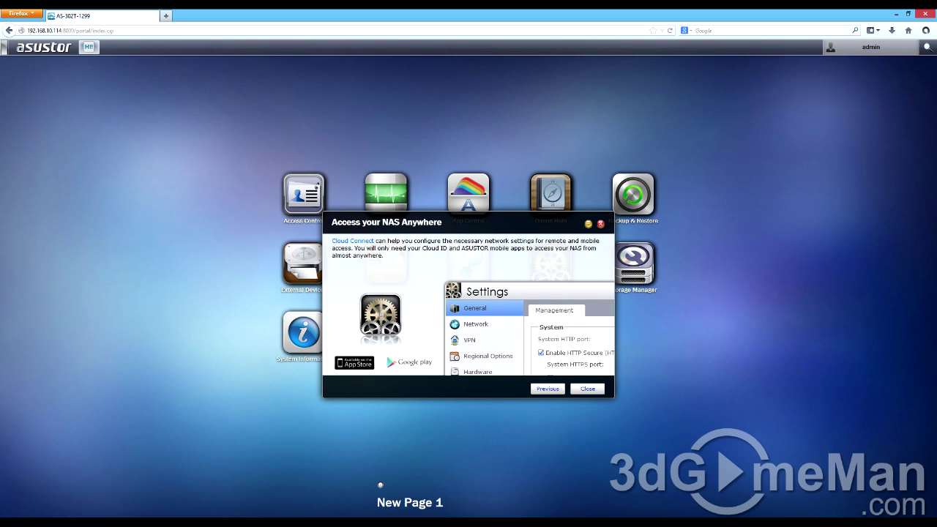
key("Return")
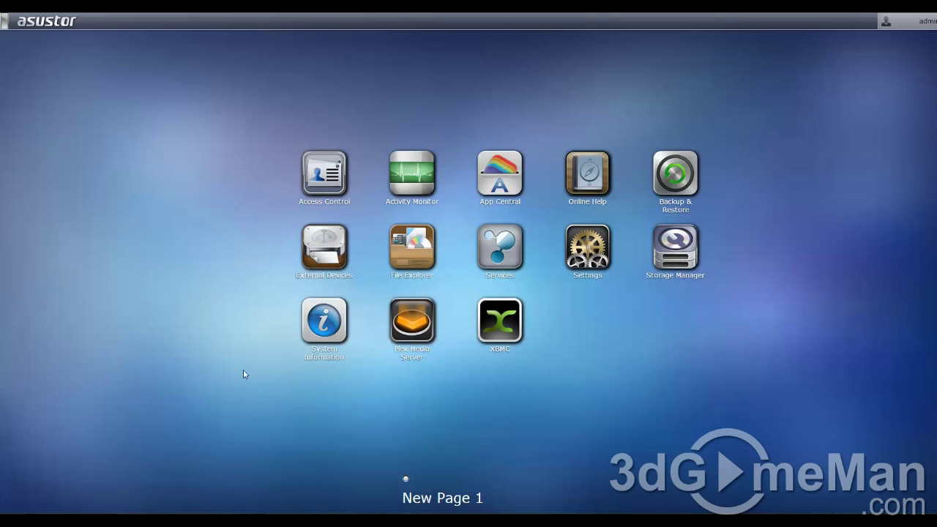
- Open Access Control and review the local users, local groups, domain users and domain groups
left_click(324, 176)
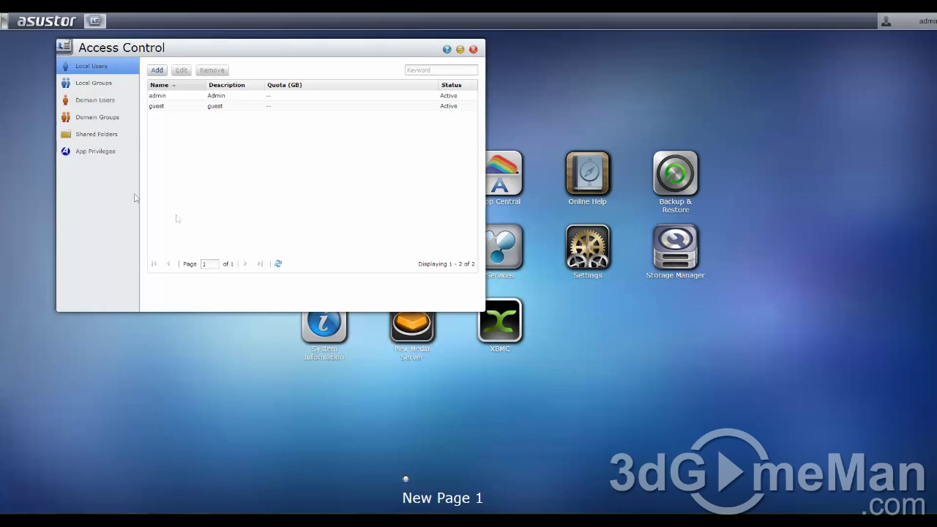
left_click(94, 84)
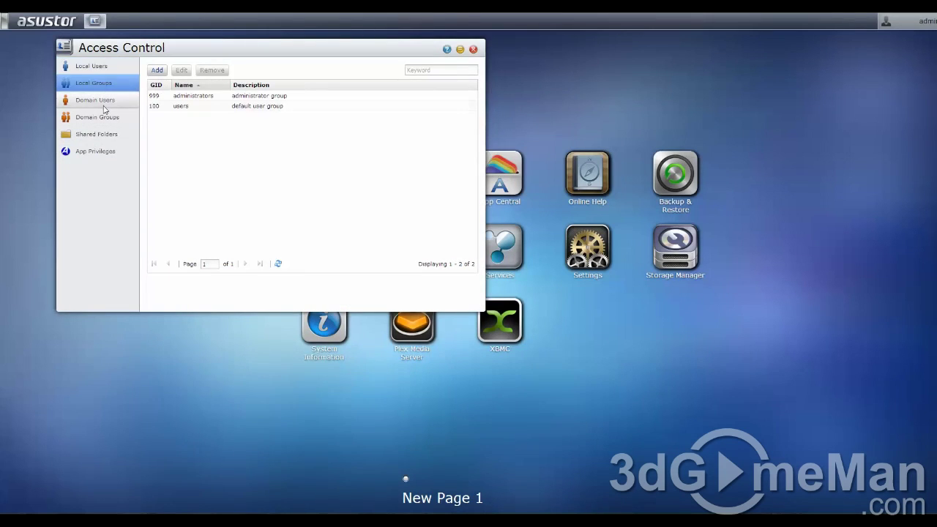
left_click(106, 103)
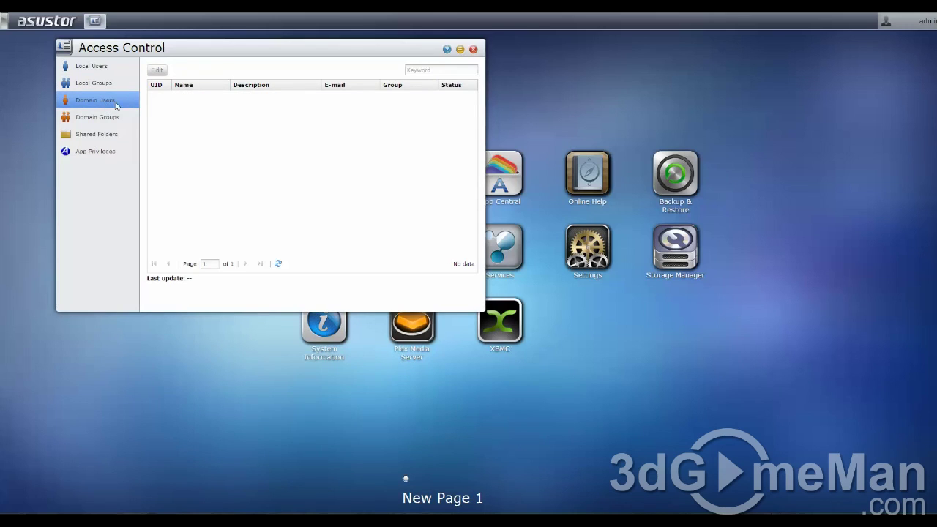
left_click(106, 119)
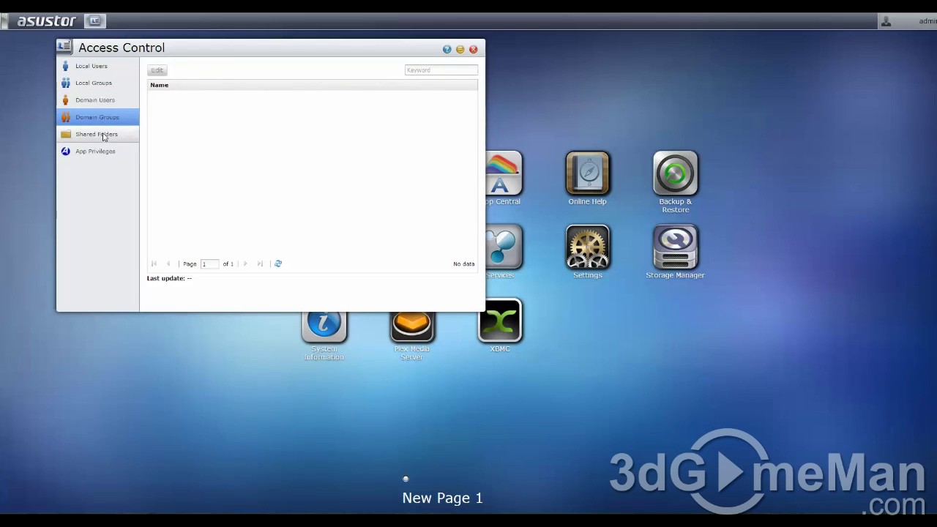
- Review the shared folders, virtual drives, and app privileges by app and by user, and close Access Control
left_click(106, 137)
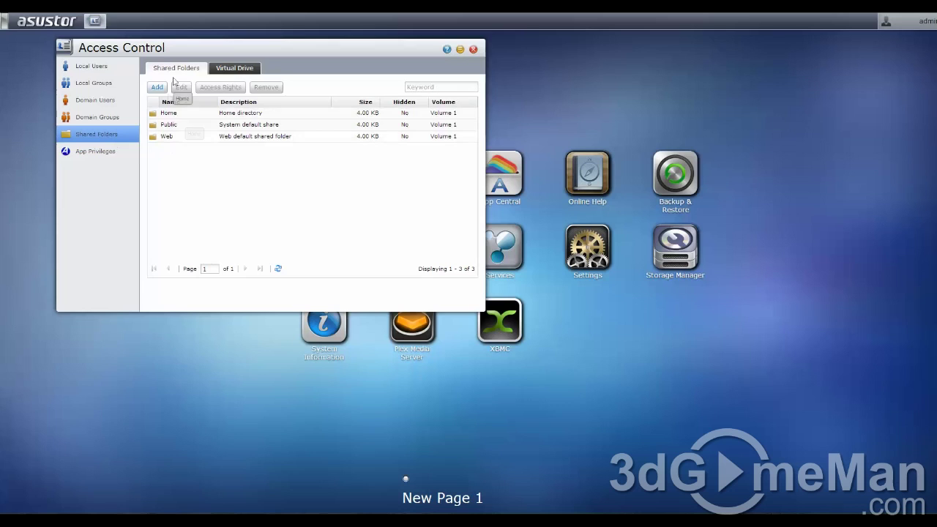
left_click(245, 69)
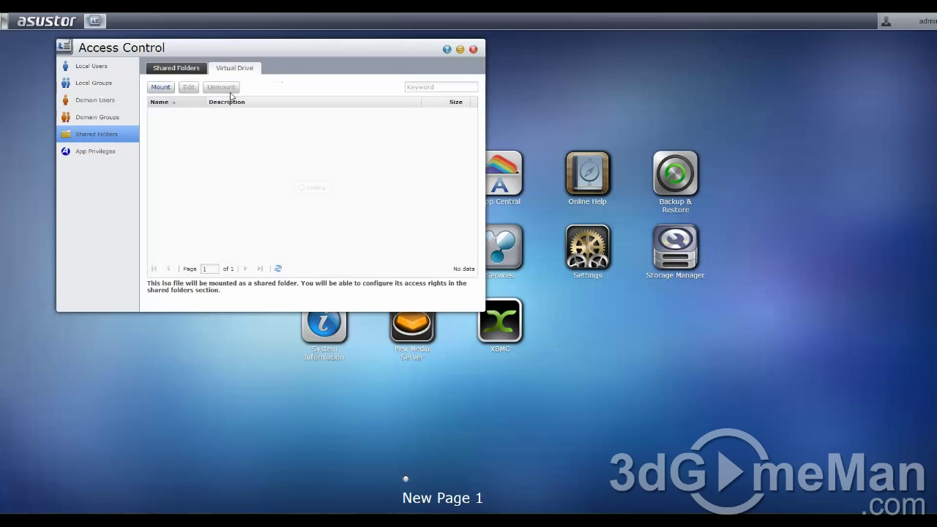
left_click(185, 69)
left_click(90, 157)
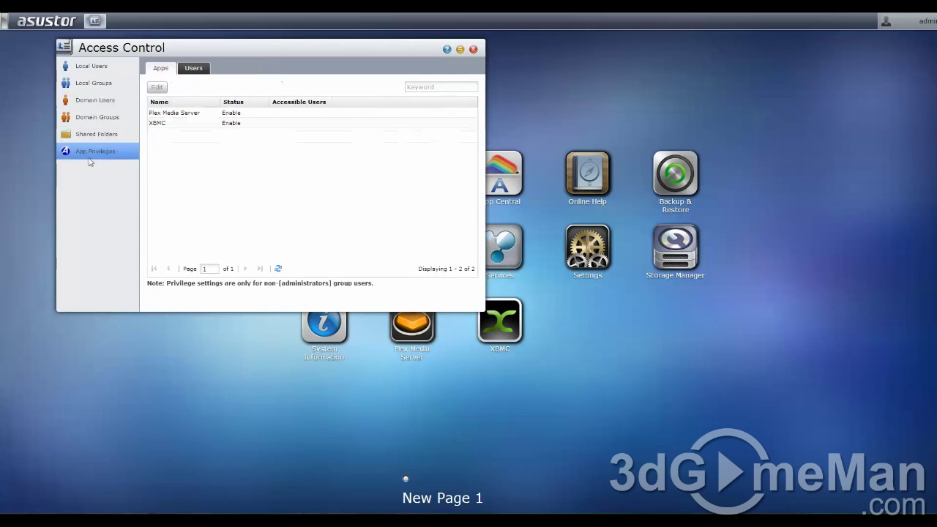
left_click(193, 69)
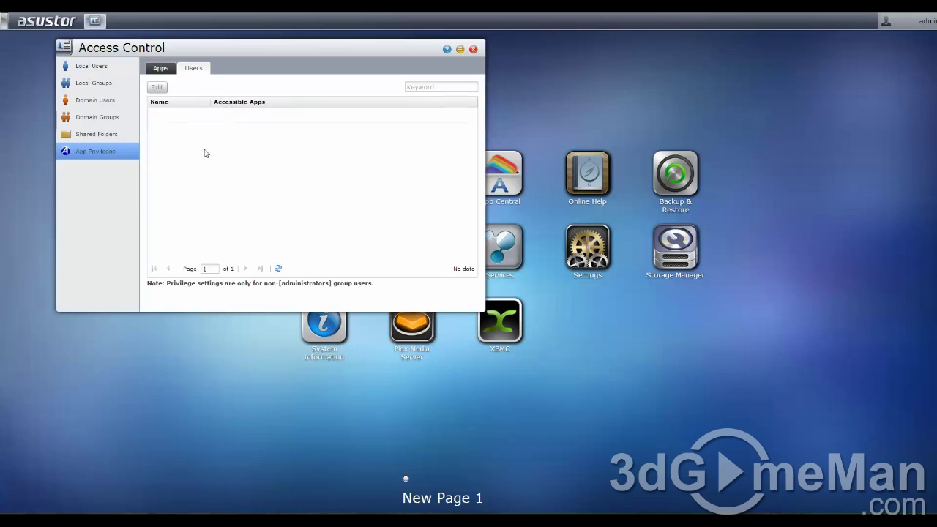
left_click(473, 49)
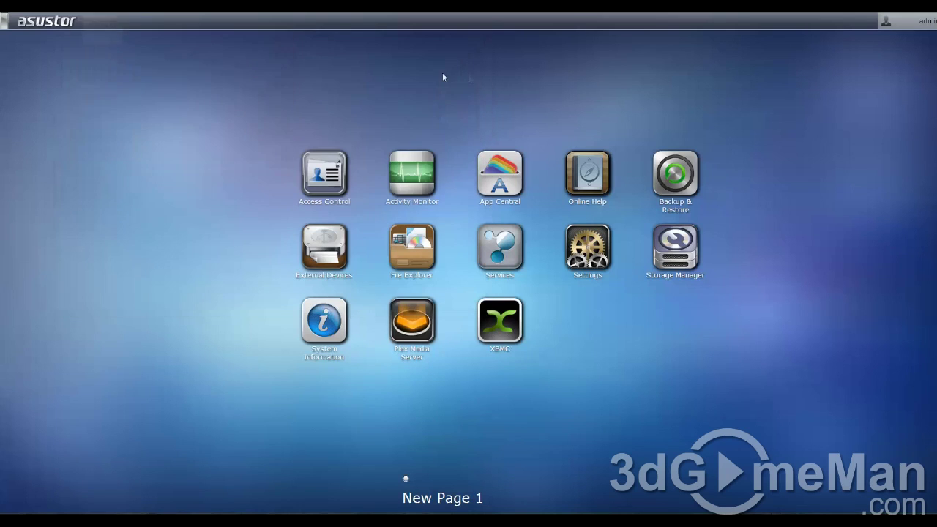
- Examine the CPU, memory, network, disk usage and process views in Activity Monitor, and close it
left_click(410, 188)
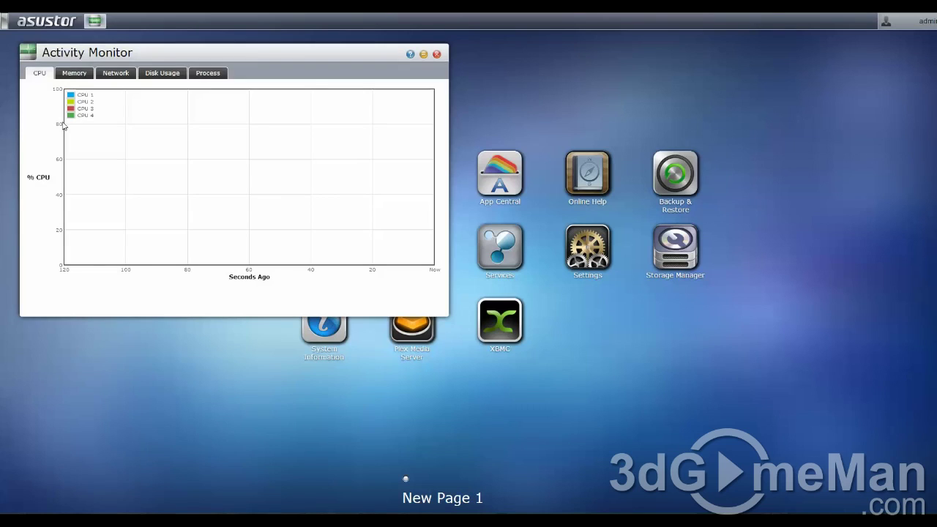
left_click(76, 73)
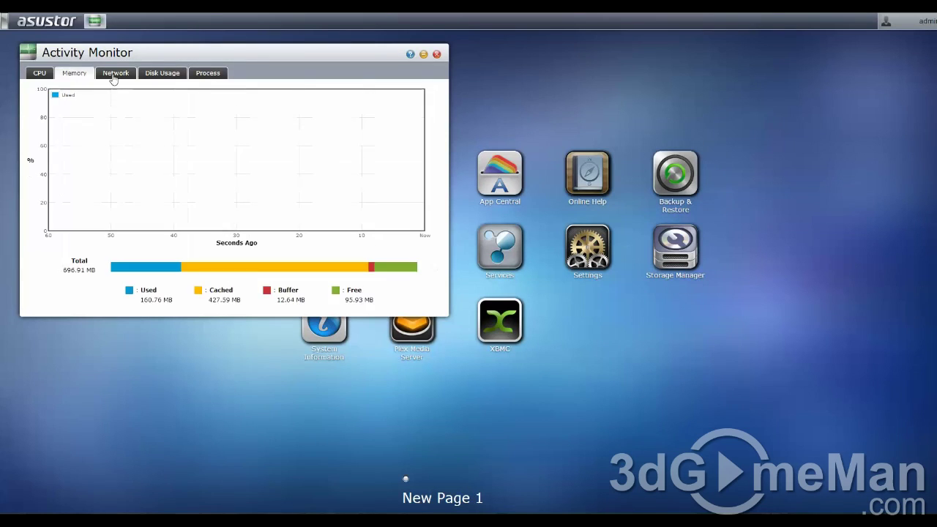
left_click(114, 74)
left_click(164, 76)
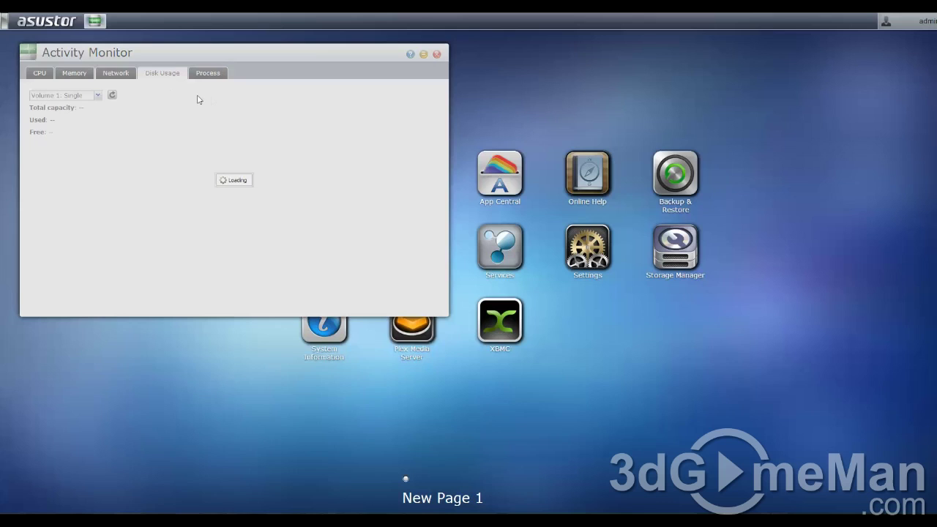
left_click(208, 73)
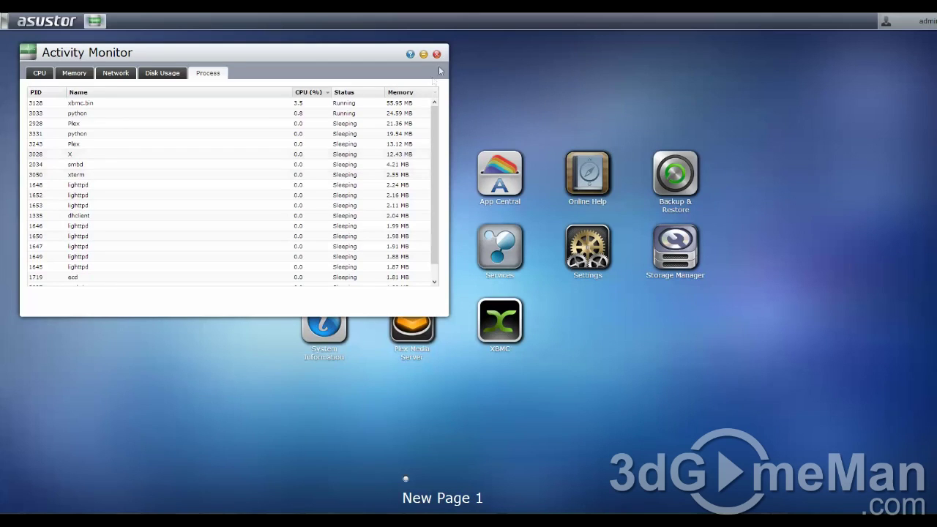
left_click(437, 55)
- Open App Central and review the installed apps, available updates, manual install page and app log
left_click(501, 190)
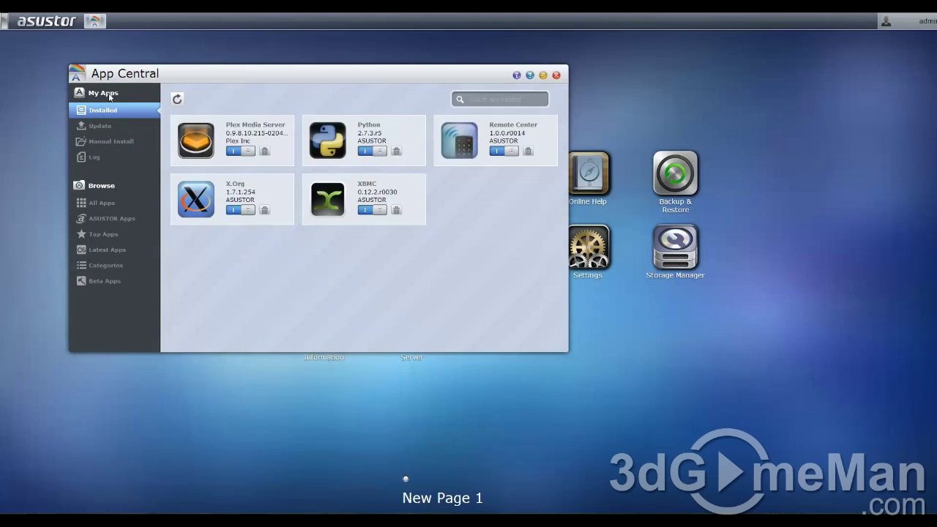
left_click(125, 126)
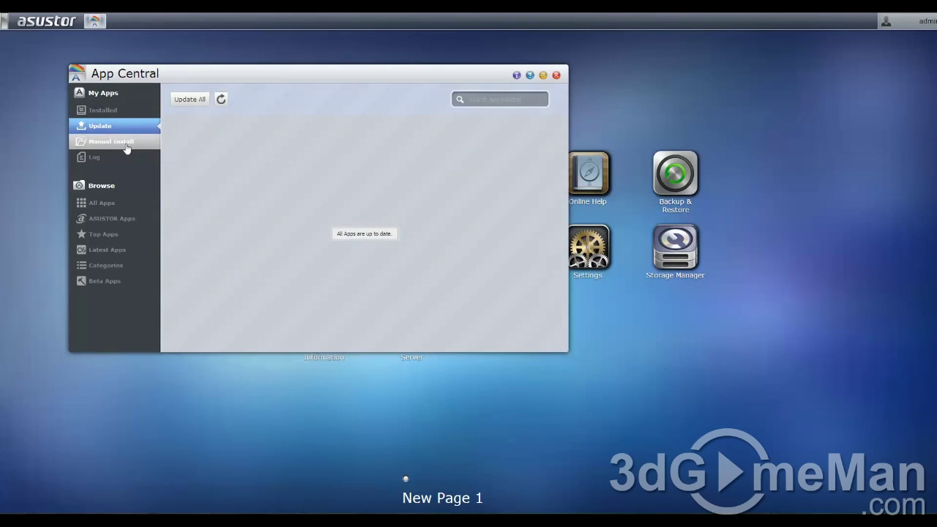
left_click(126, 147)
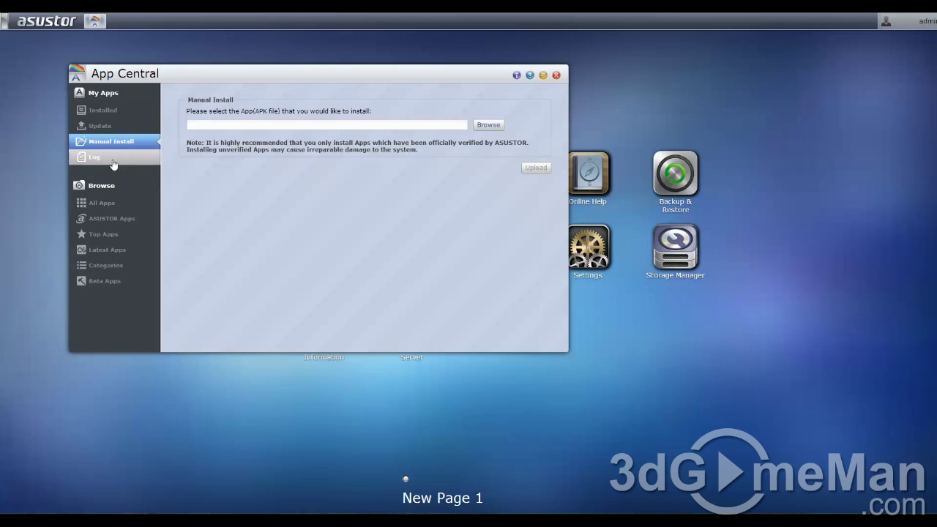
left_click(114, 158)
- Browse All Apps, ASUSTOR Apps, Top Apps, Latest Apps, Categories and Beta Apps in App Central, and close it
left_click(102, 202)
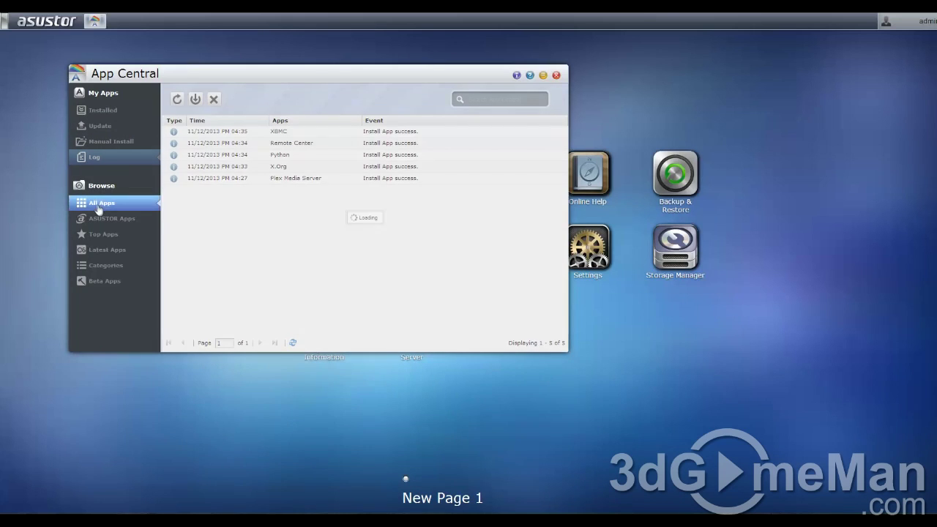
scroll(565, 165, "down", 5)
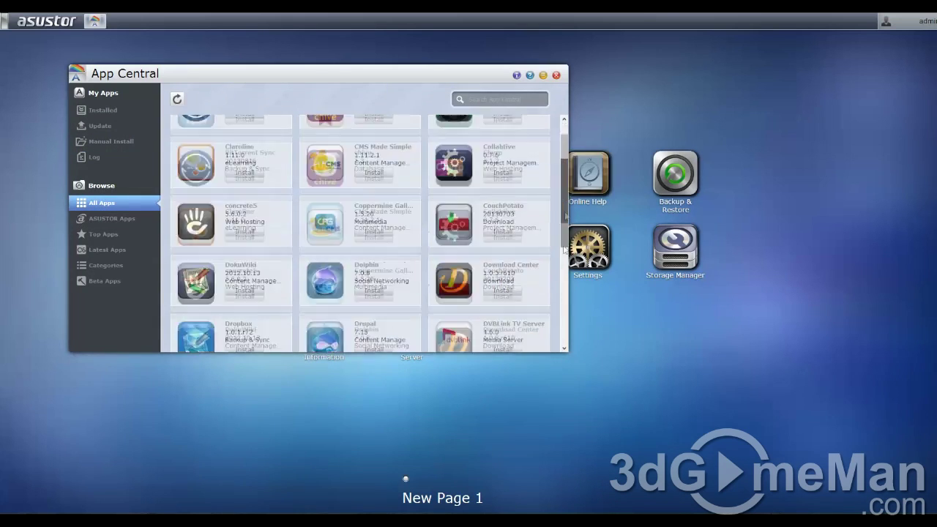
scroll(564, 155, "up", 5)
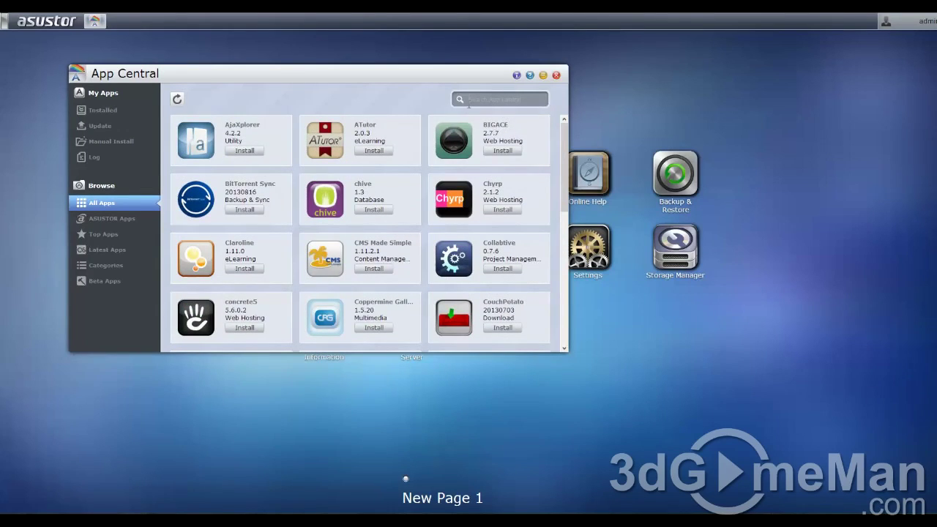
left_click(111, 218)
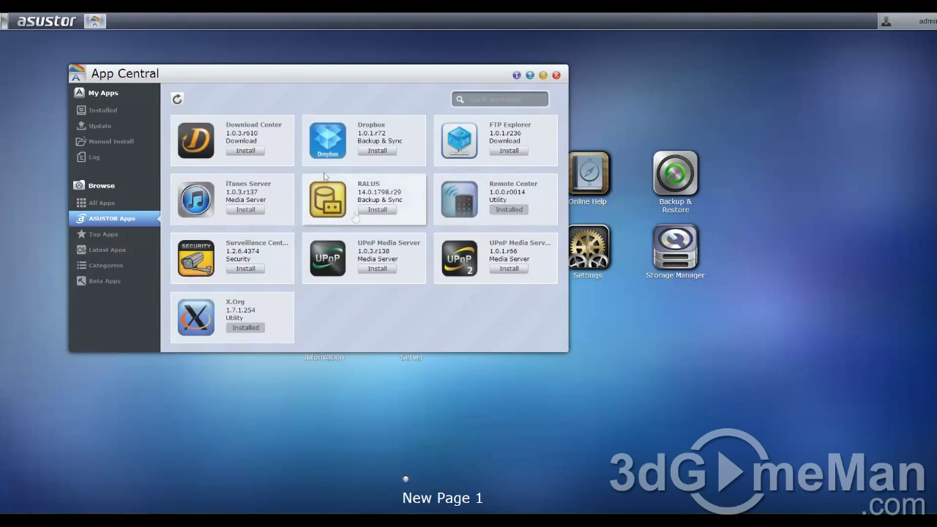
left_click(103, 235)
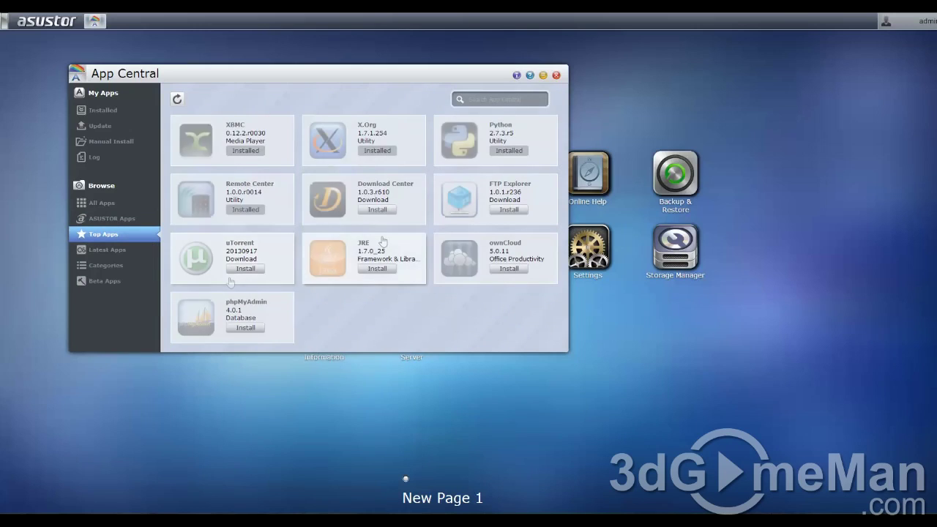
left_click(108, 250)
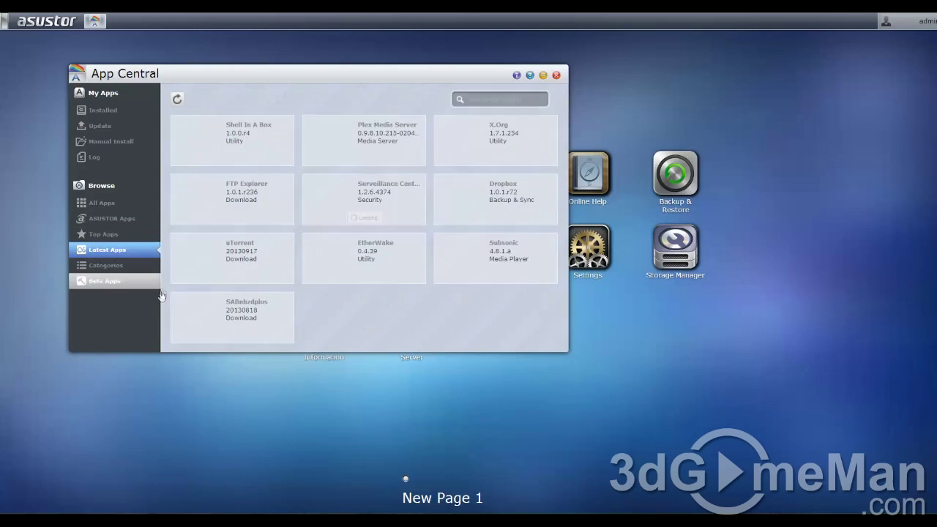
left_click(101, 265)
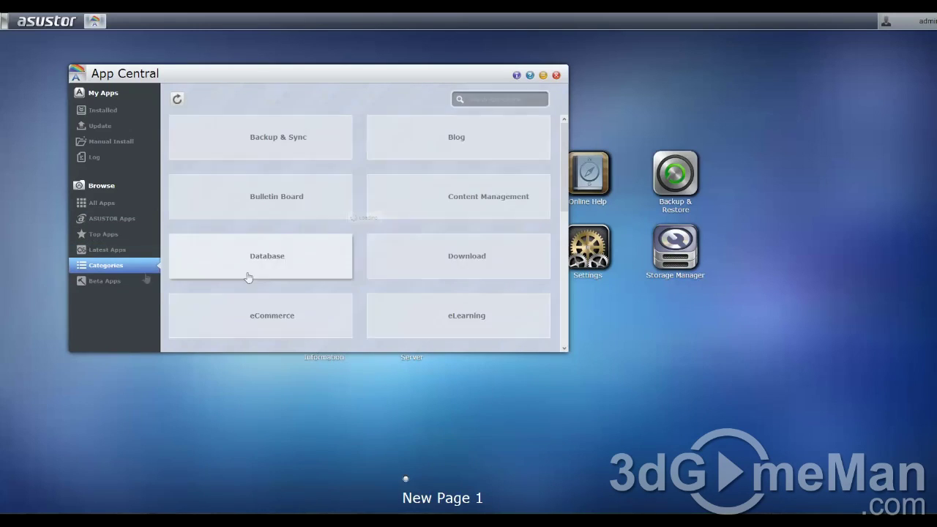
left_click(97, 280)
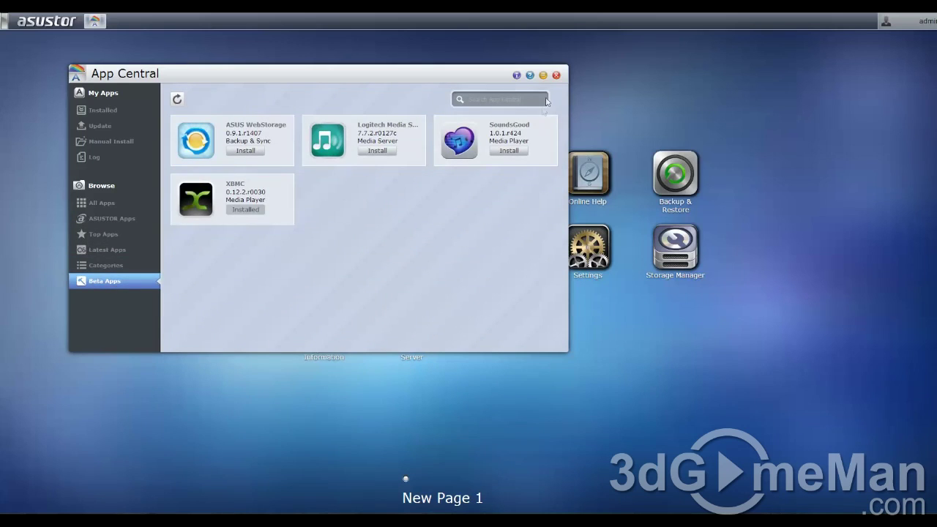
left_click(555, 74)
- Look through the Settings, Services, Storage Manager and Access Control topics in Online Help, and close it
left_click(588, 175)
left_click(287, 96)
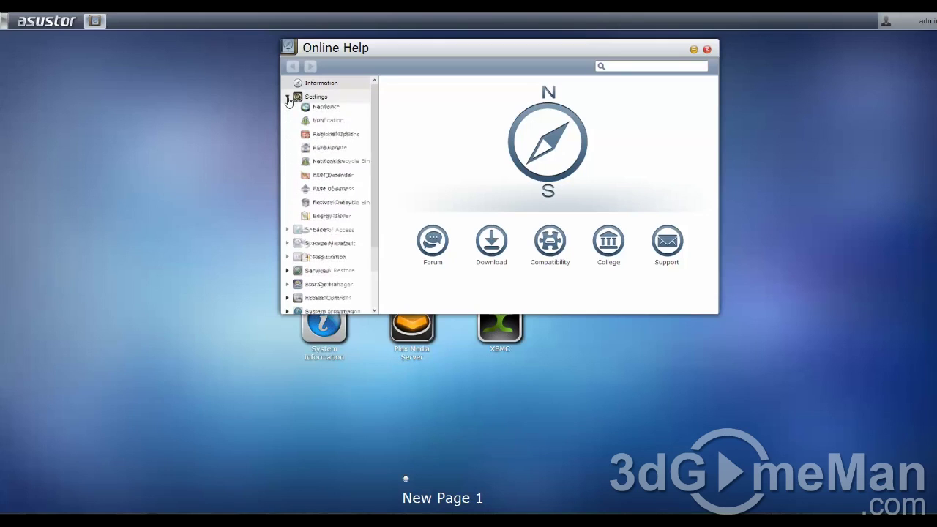
left_click(288, 97)
left_click(287, 110)
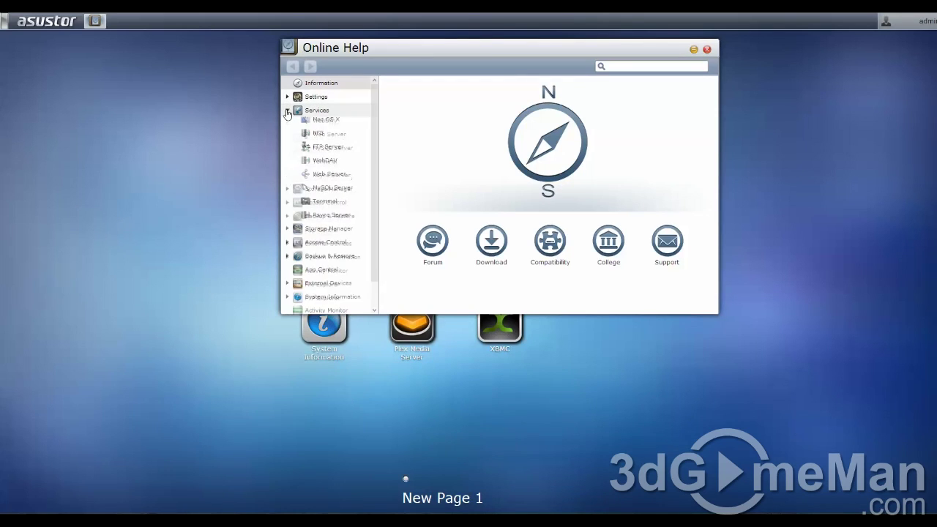
left_click(287, 110)
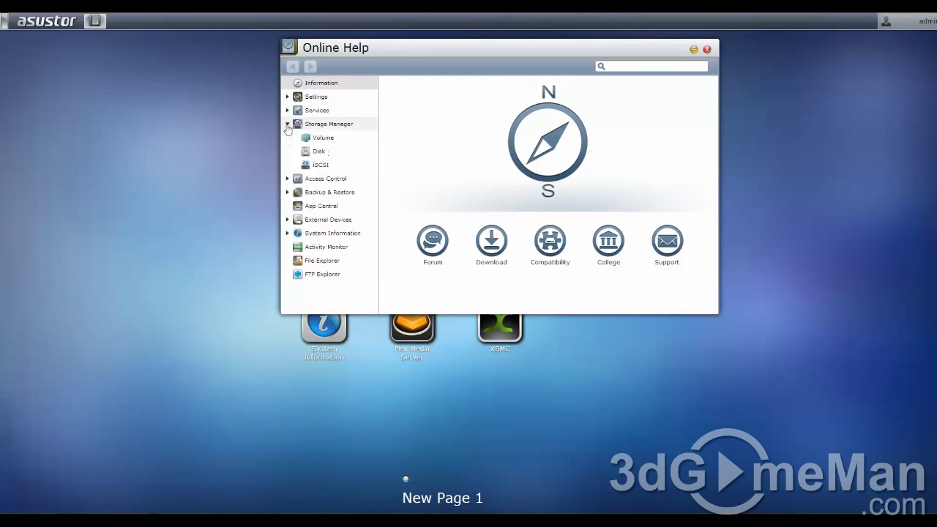
left_click(287, 124)
left_click(287, 138)
left_click(287, 138)
left_click(706, 49)
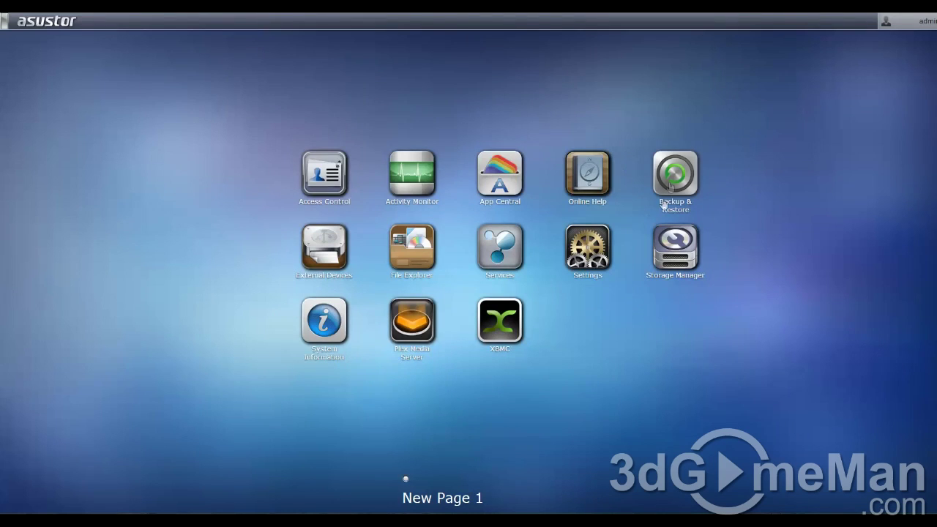
- Review the Remote Sync, FTP, External, One Touch and Cloud Backup pages plus System Settings in Backup & Restore, and close it
left_click(675, 173)
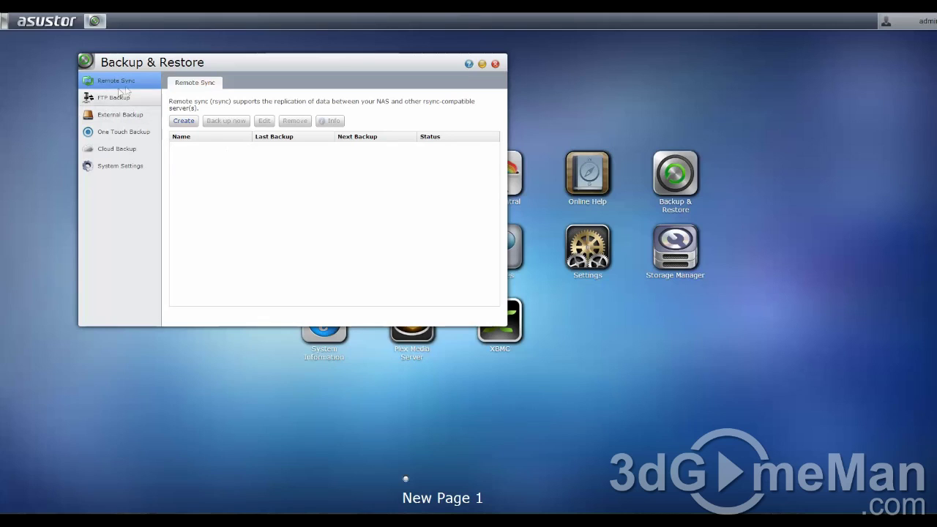
left_click(121, 98)
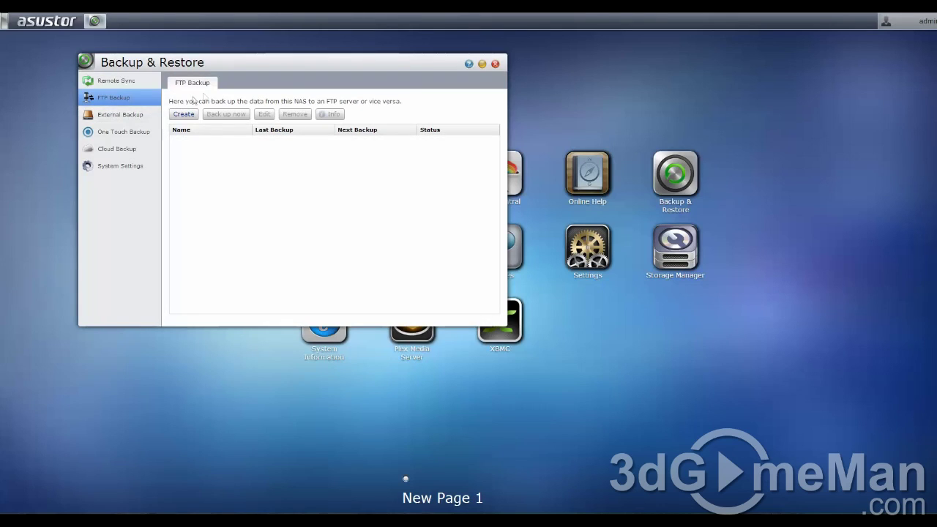
left_click(128, 120)
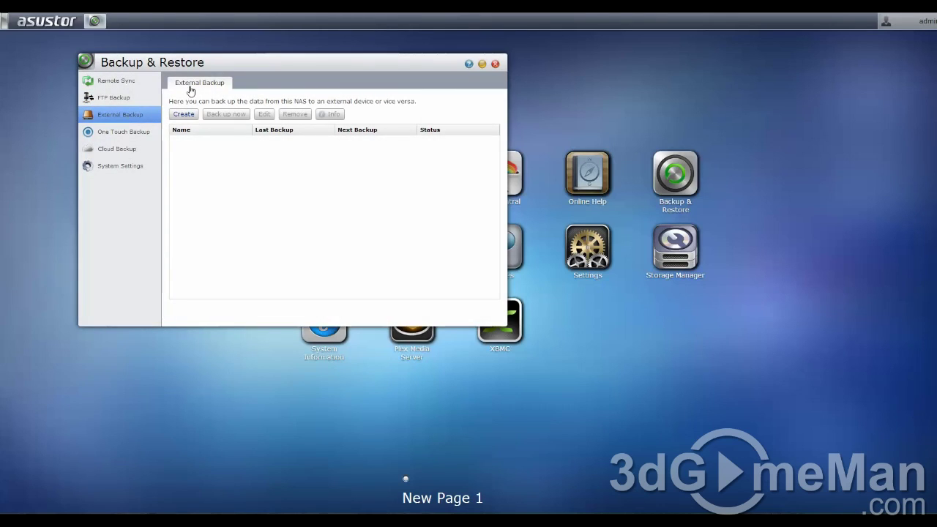
left_click(128, 132)
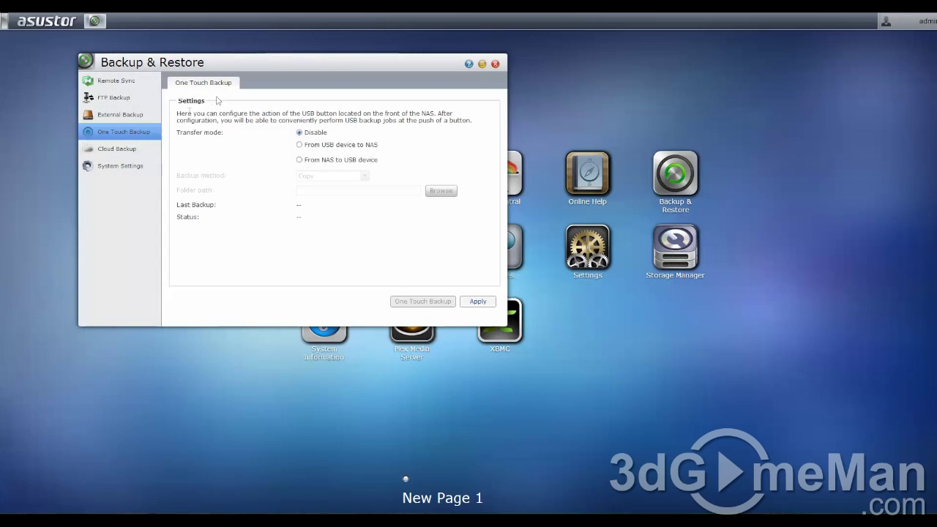
left_click(142, 148)
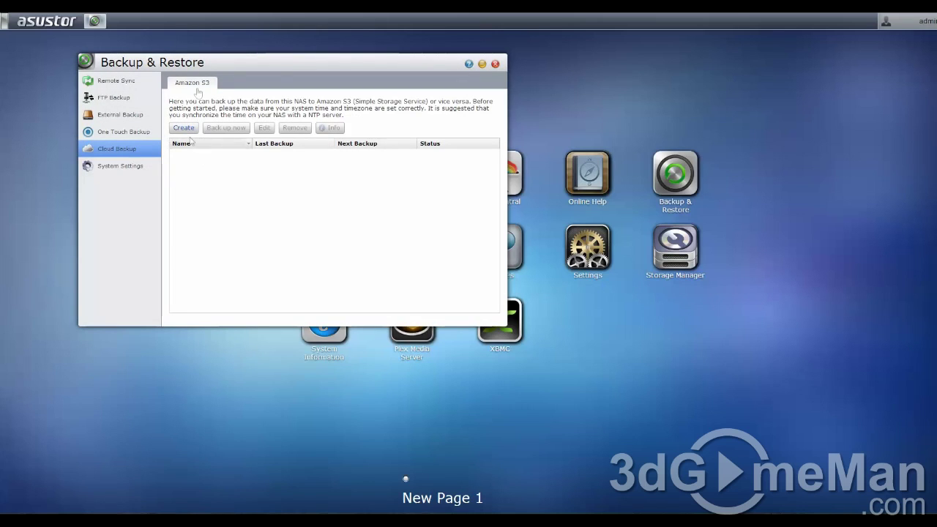
left_click(124, 166)
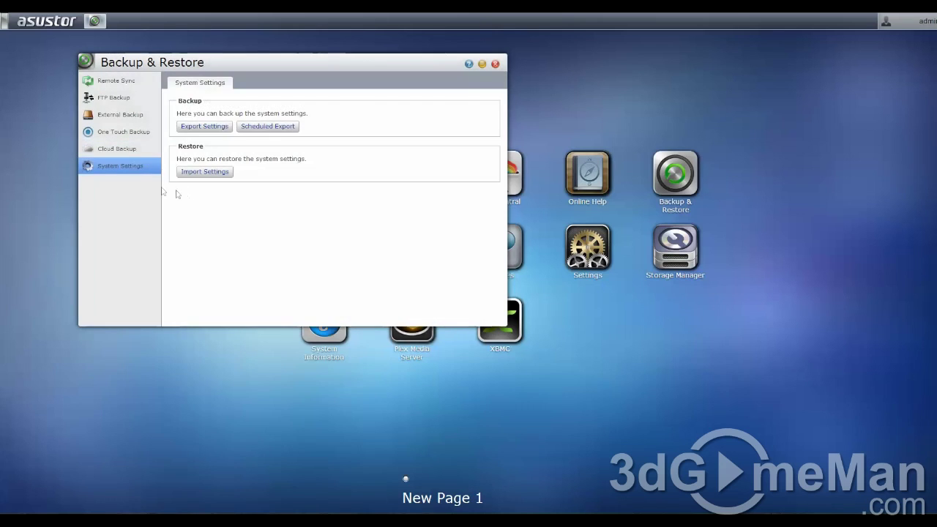
left_click(495, 64)
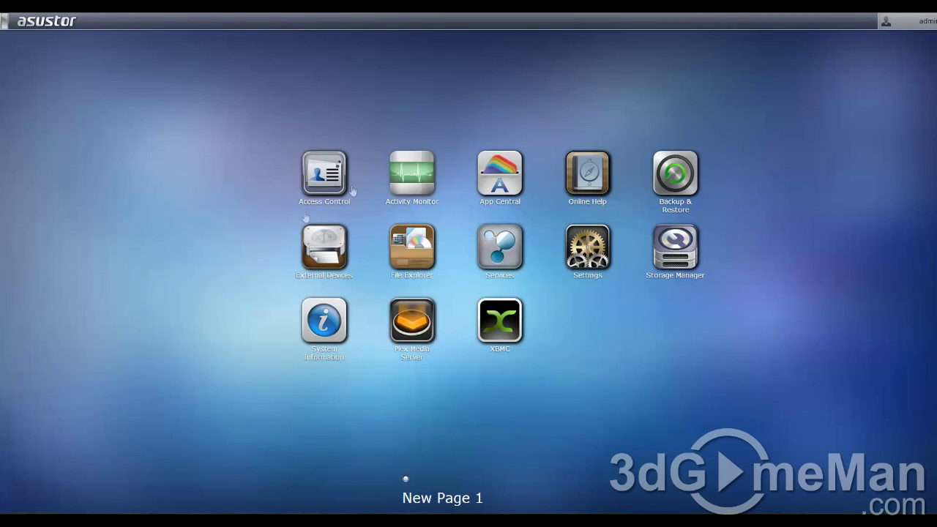
- Look through the Disk, Printer, Wi-Fi and UPS pages in External Devices, and close it
left_click(322, 245)
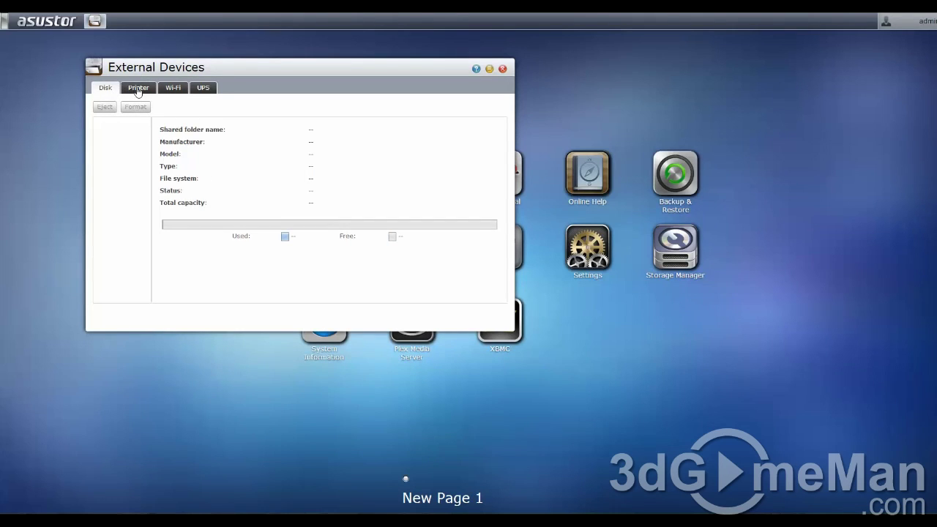
left_click(137, 88)
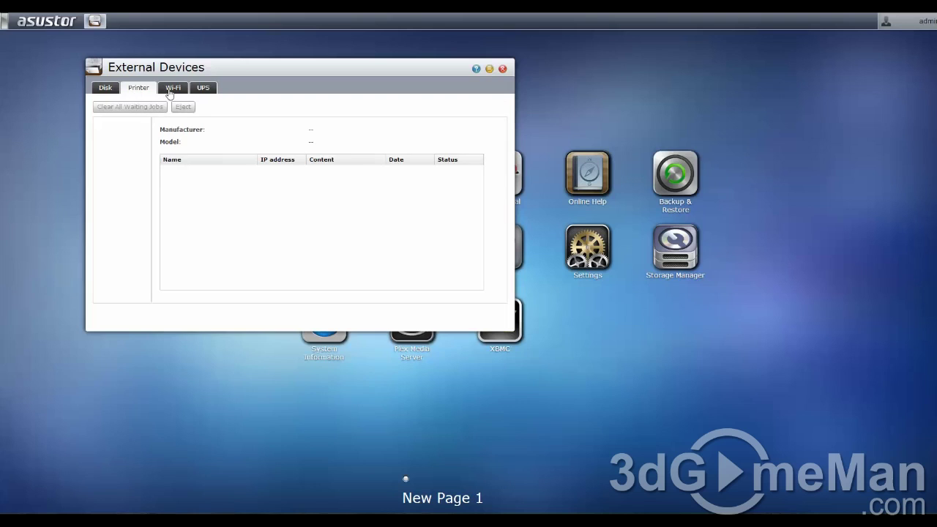
left_click(170, 91)
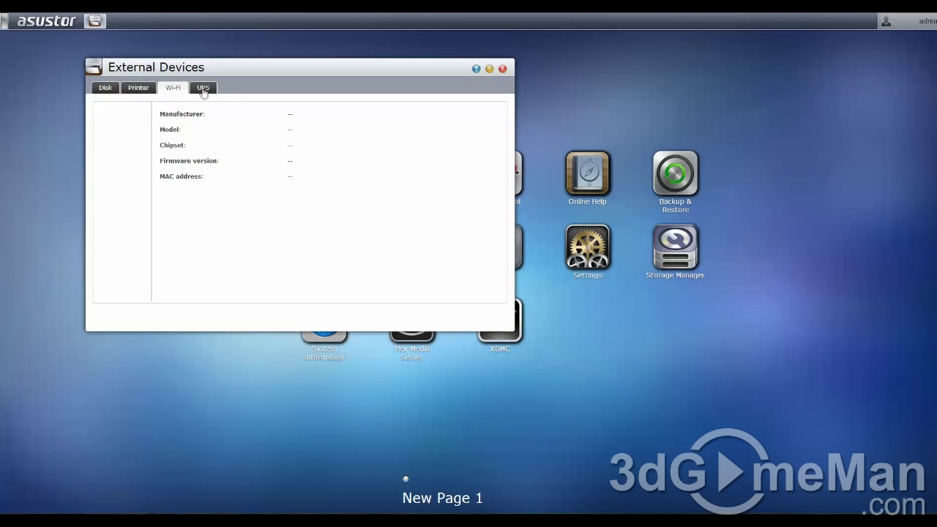
left_click(203, 92)
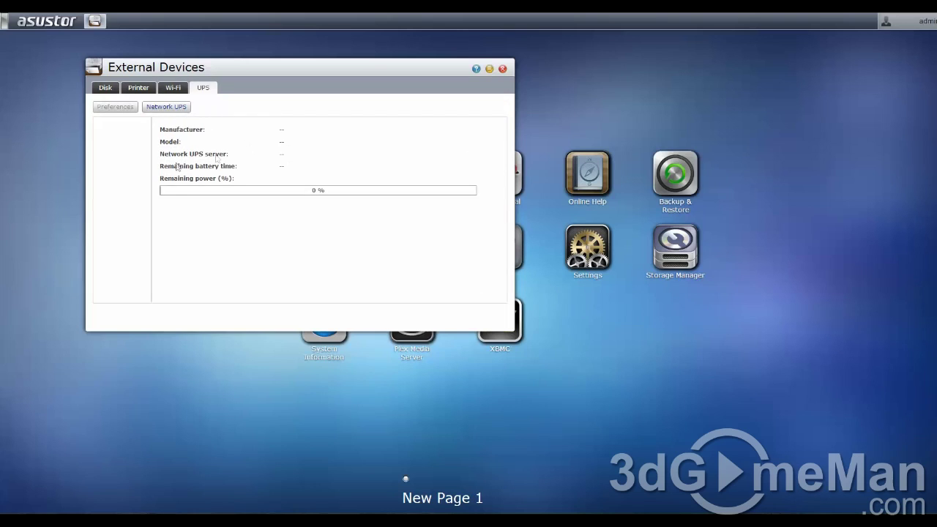
left_click(502, 68)
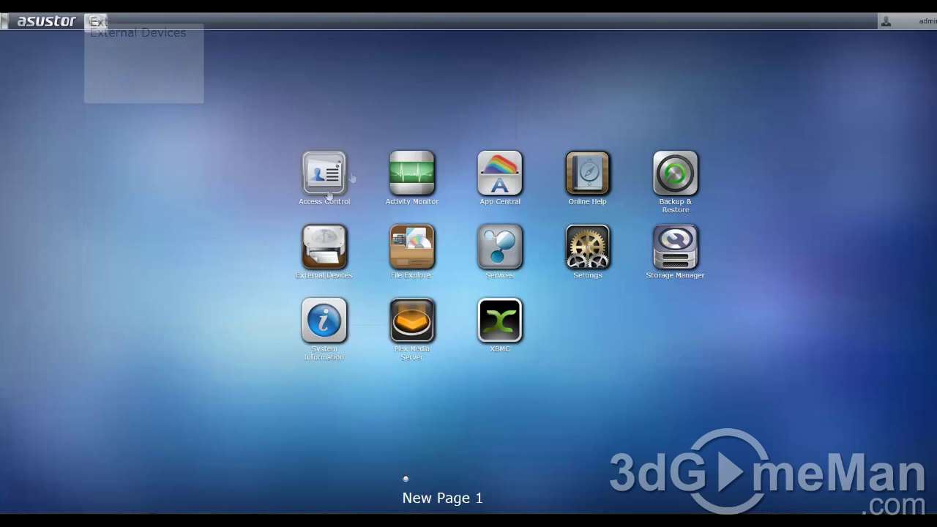
- Browse the Home, Public and Web shared folders in File Explorer, and close it
left_click(412, 248)
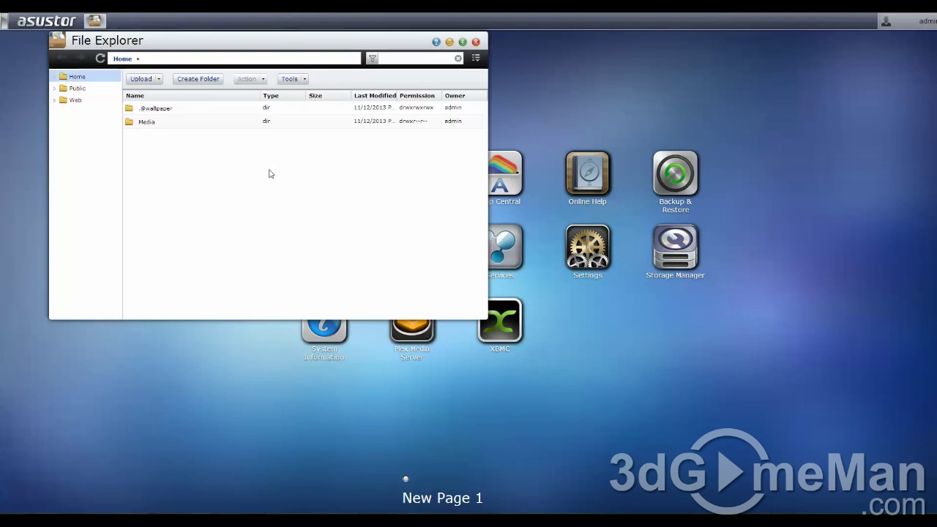
left_click(77, 88)
left_click(76, 100)
left_click(76, 88)
left_click(77, 77)
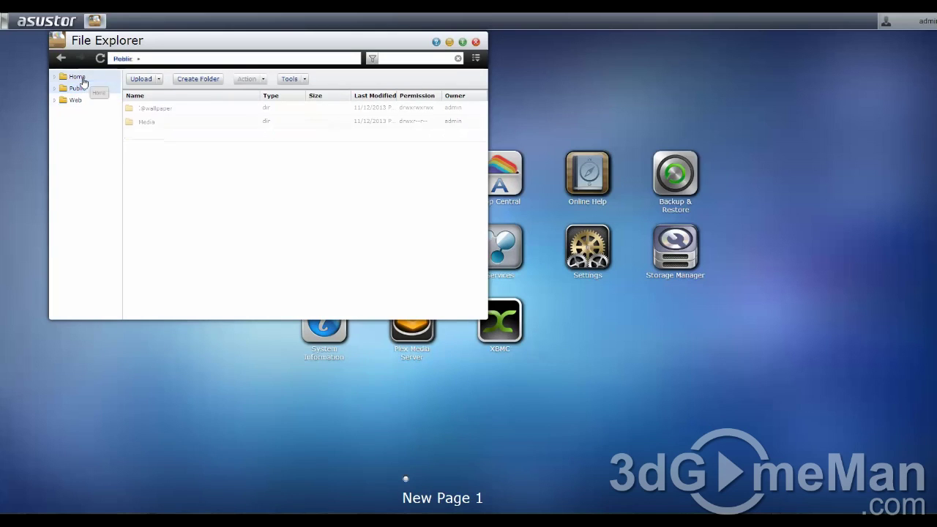
left_click(76, 88)
left_click(76, 100)
left_click(76, 88)
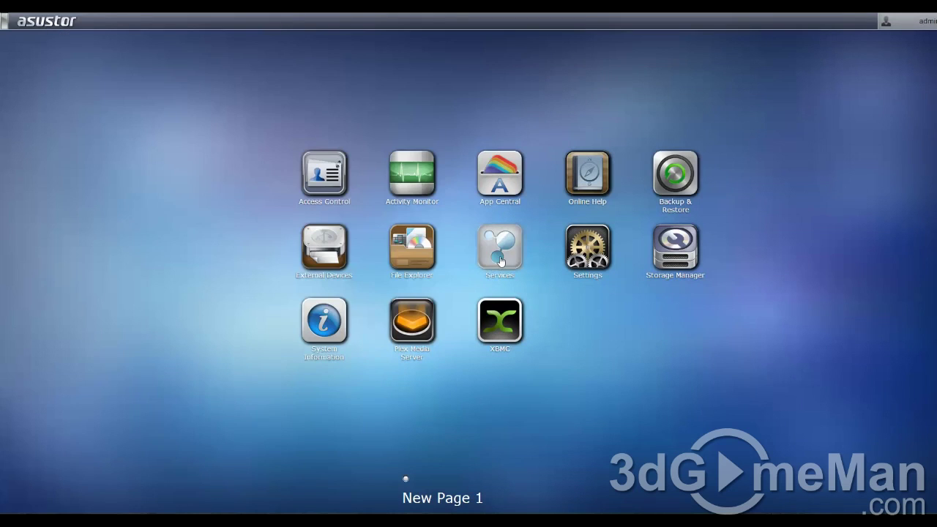
- Open Services and review the Windows file service, Active Directory, Mac OS X, NFS, FTP Server and WebDAV pages
left_click(500, 247)
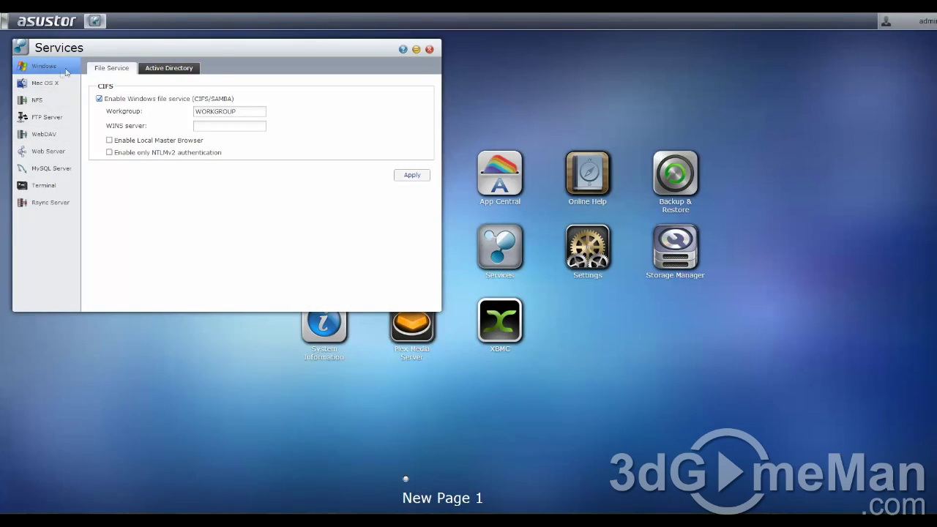
left_click(163, 71)
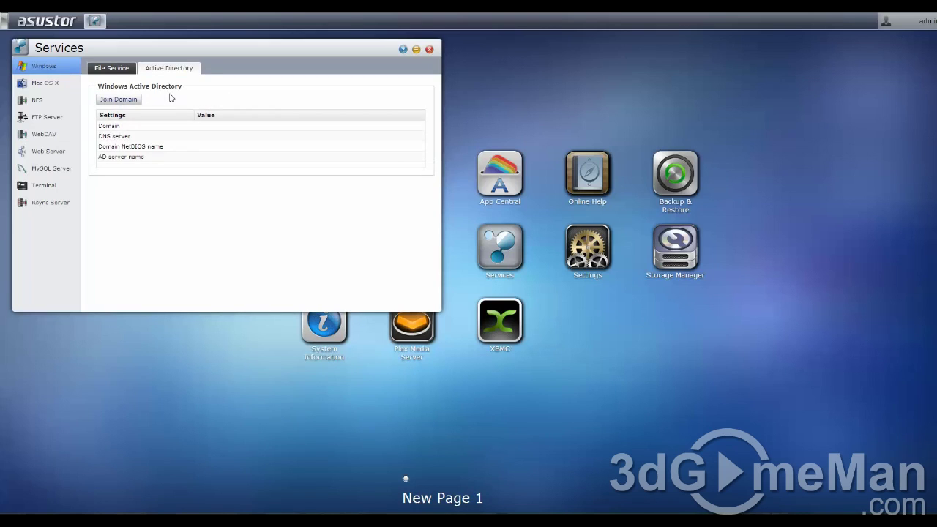
left_click(44, 85)
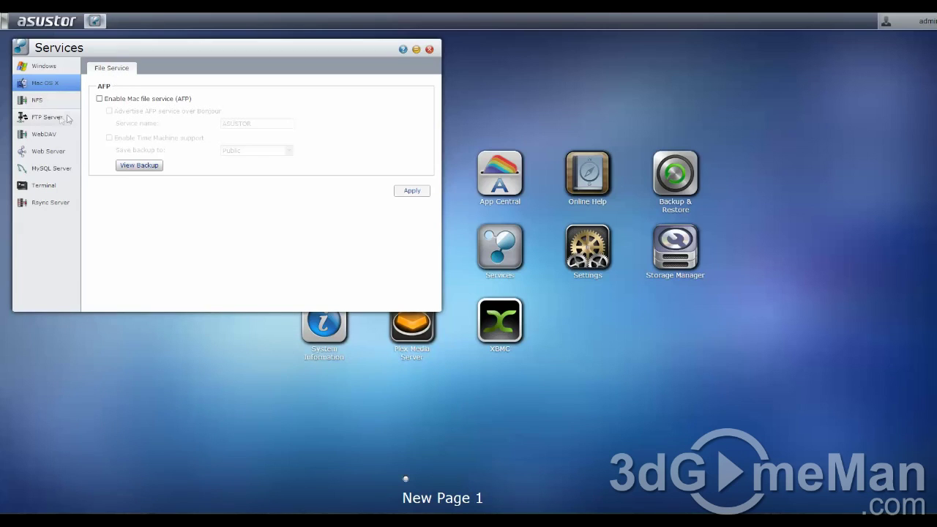
left_click(37, 101)
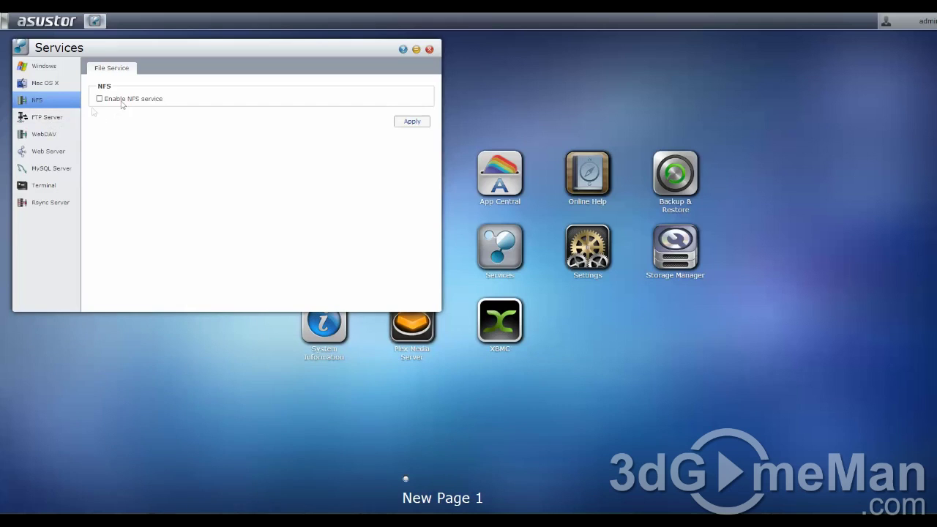
left_click(55, 118)
left_click(58, 139)
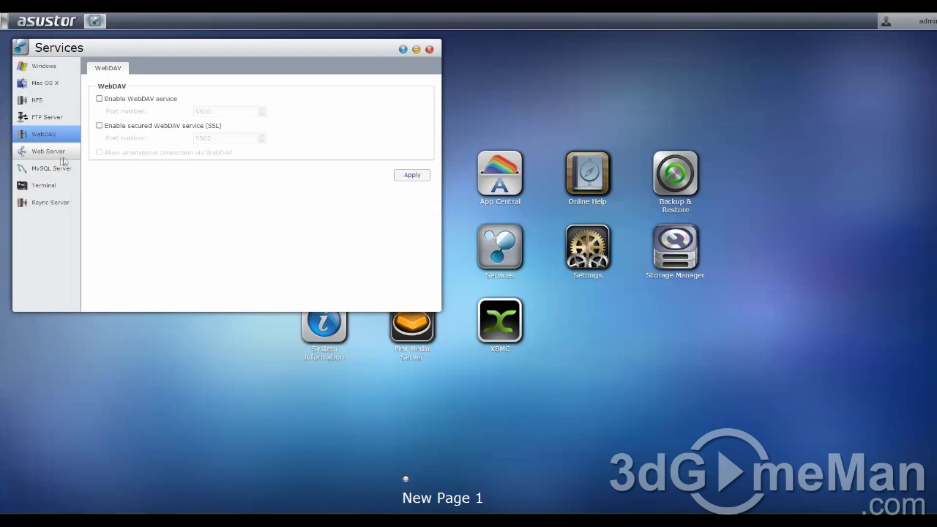
- Review the Web Server, MySQL Server, Terminal and Rsync Server pages in Services, and close it
left_click(58, 151)
left_click(66, 171)
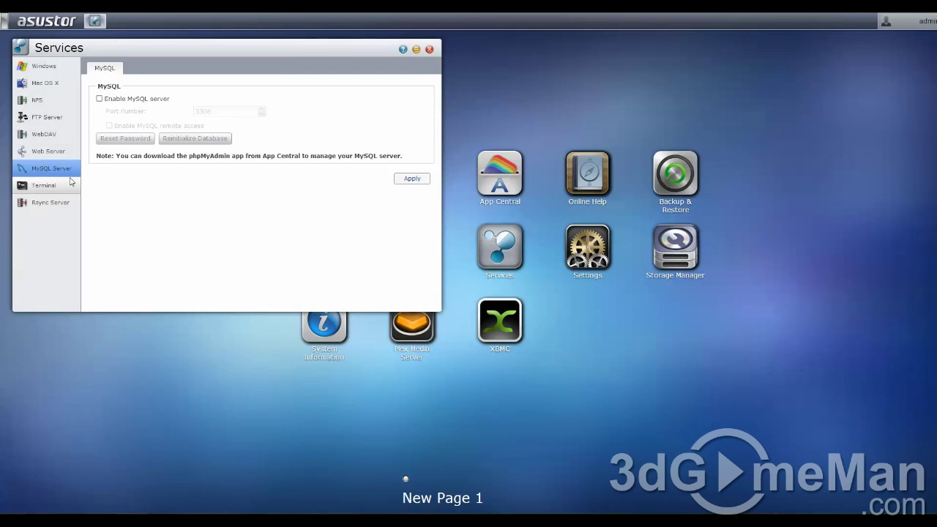
left_click(66, 184)
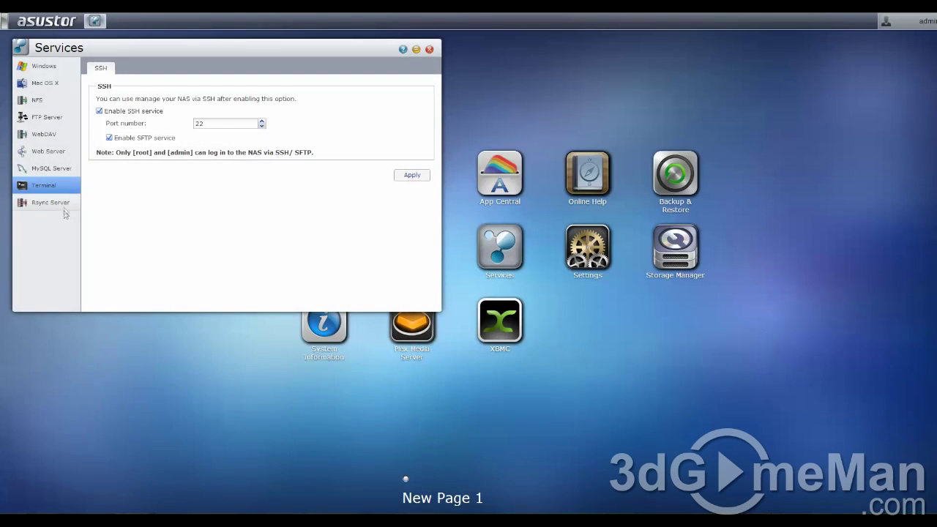
left_click(64, 207)
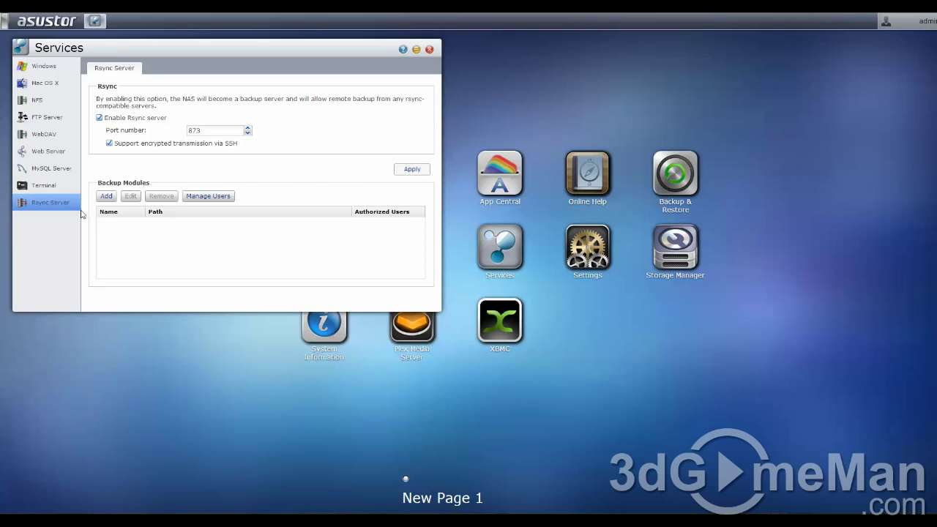
left_click(429, 49)
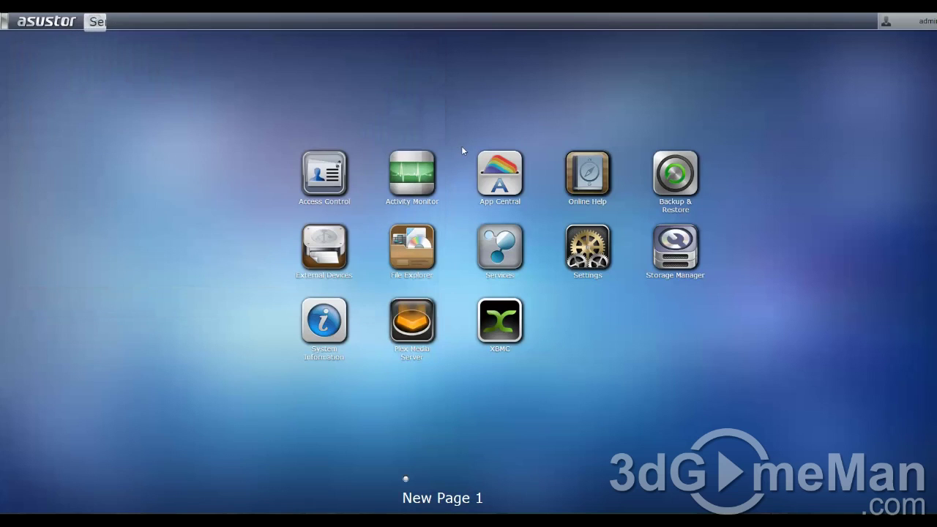
- Open Settings and examine the general network settings, including the server name, and the LAN 1 configuration
left_click(587, 265)
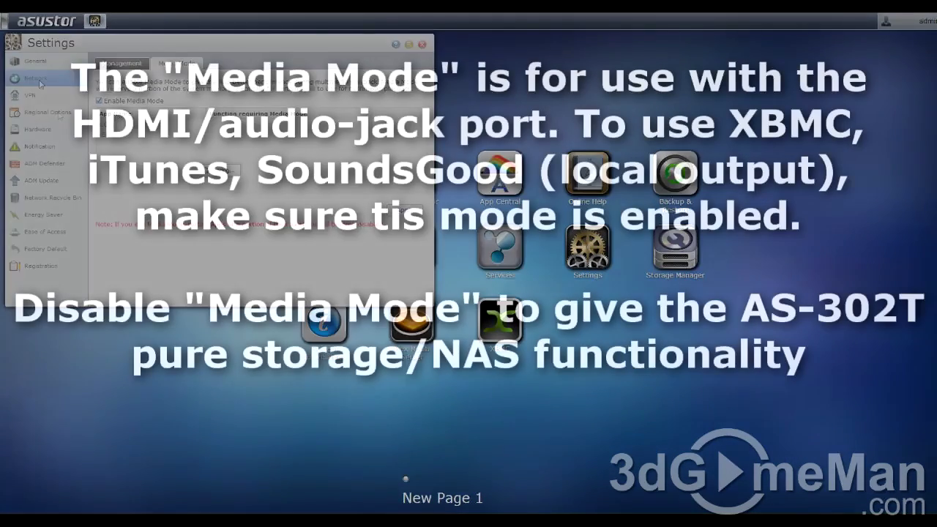
left_click(36, 78)
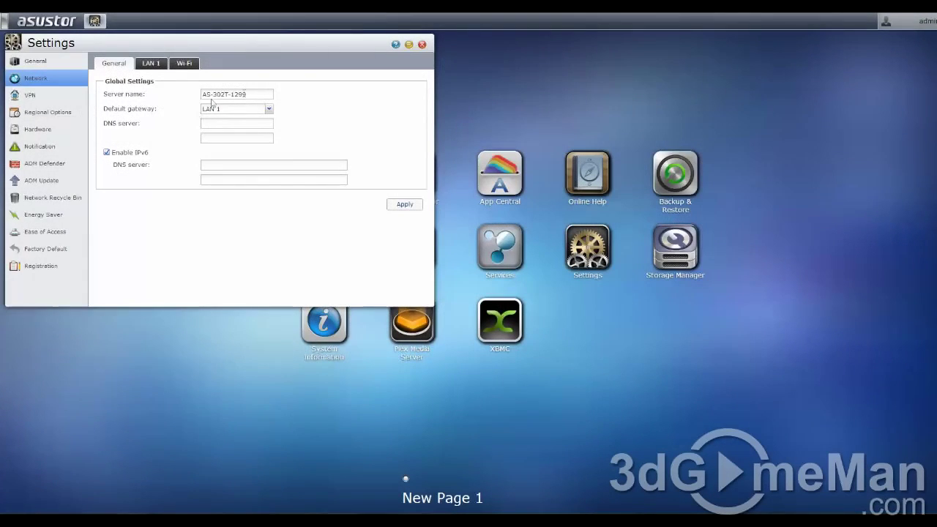
left_click(211, 95)
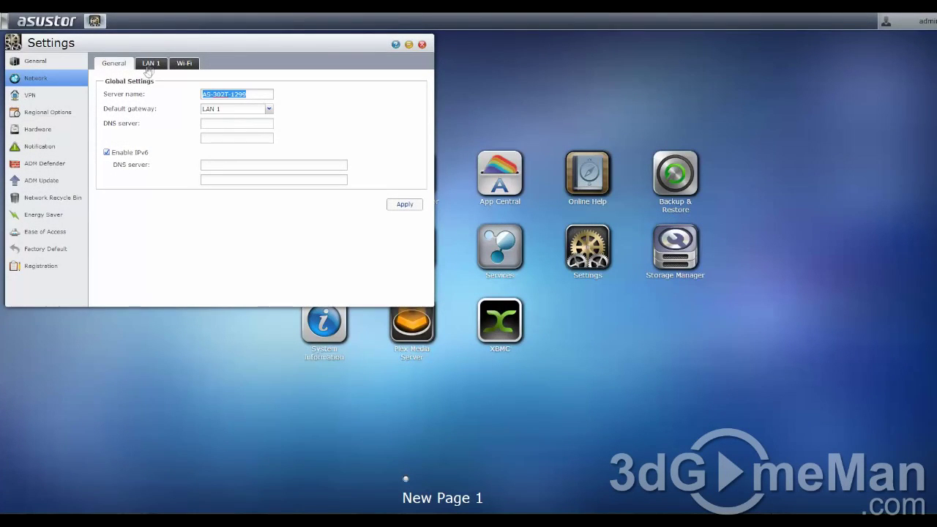
left_click(150, 64)
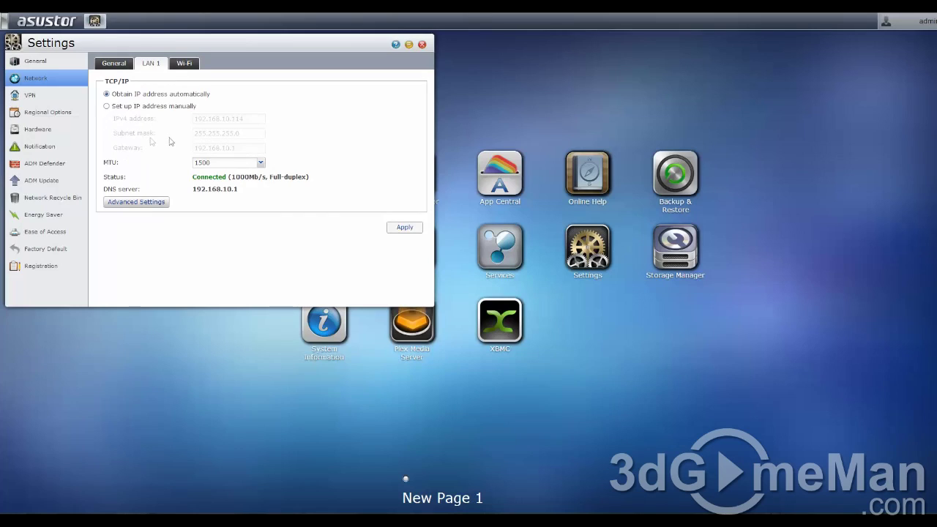
- Switch LAN 1 to manual IP address setup to view its fields, and return it to obtaining the address automatically
left_click(107, 106)
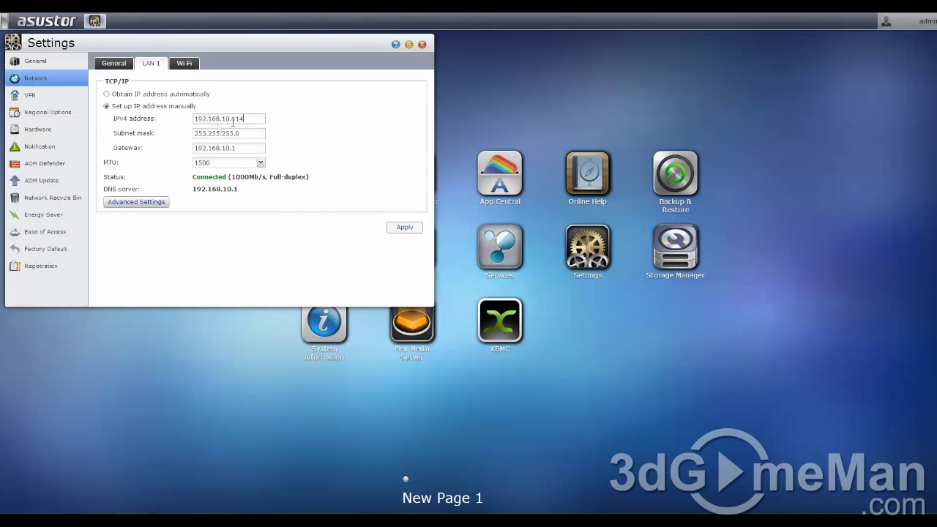
left_click(133, 95)
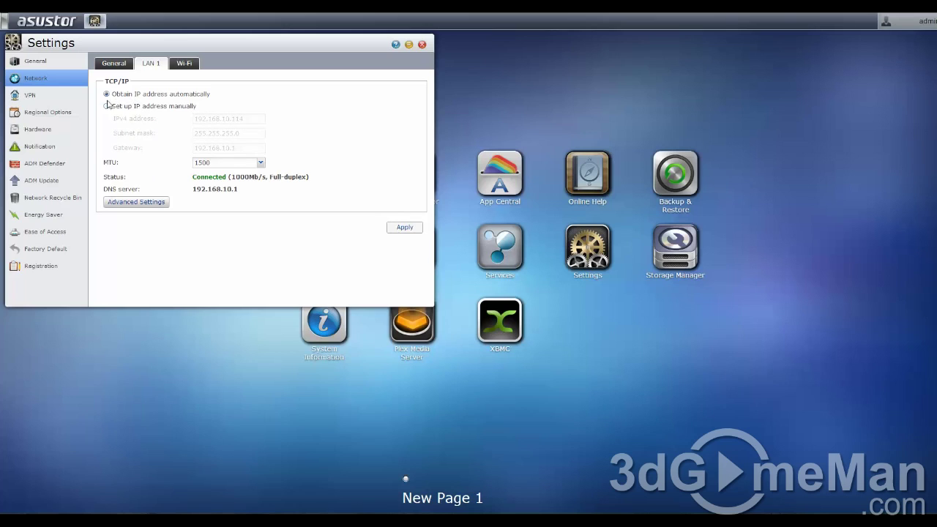
left_click(163, 108)
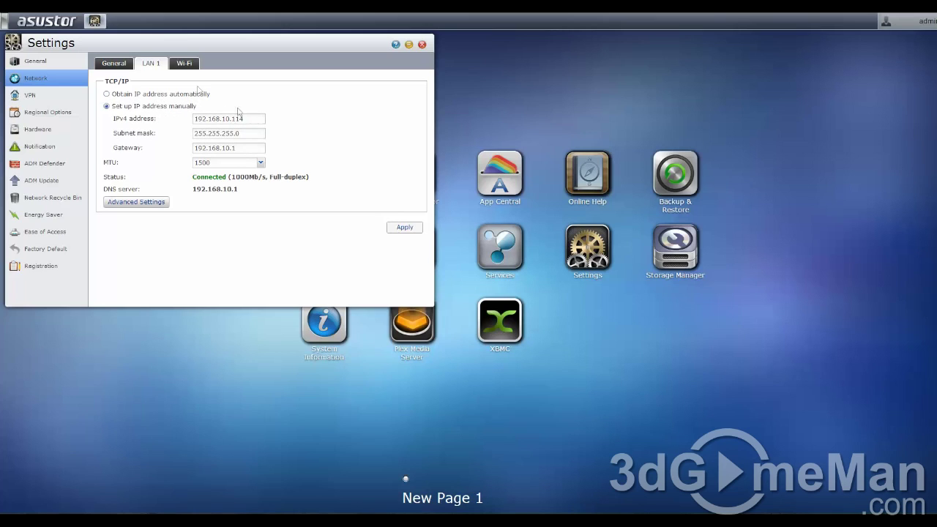
left_click(173, 96)
- Check the Wi-Fi network page, return to the general network settings, and look at the VPN page
left_click(188, 65)
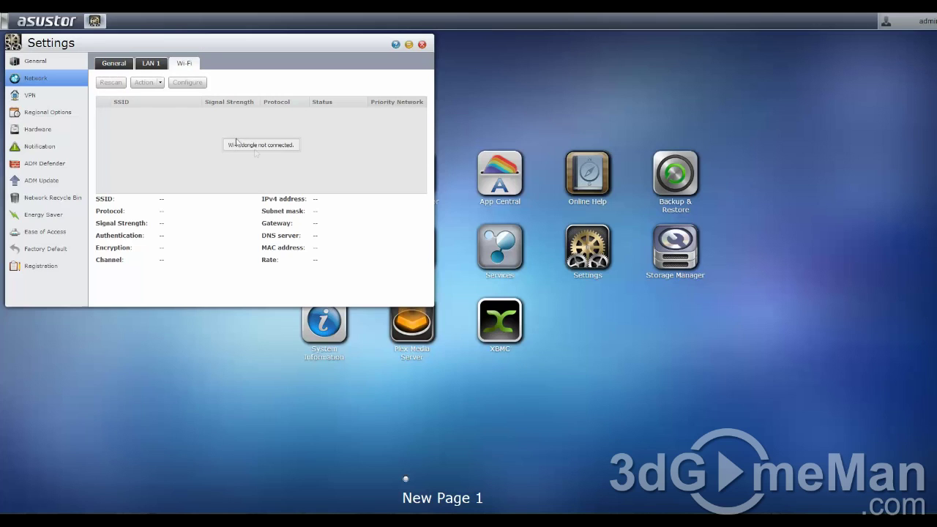
left_click(113, 64)
left_click(42, 97)
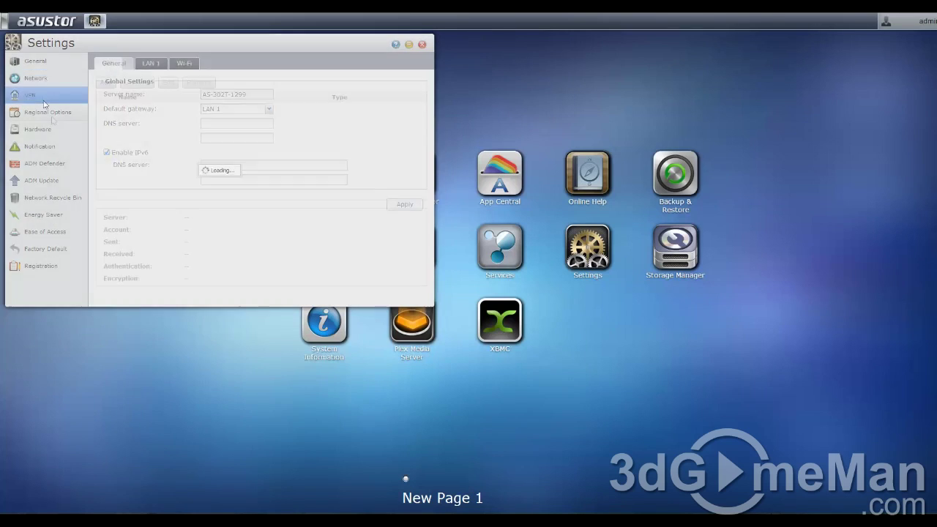
- Review the date and time, time zone and language pages in the regional options, and return to the date and time page
left_click(66, 112)
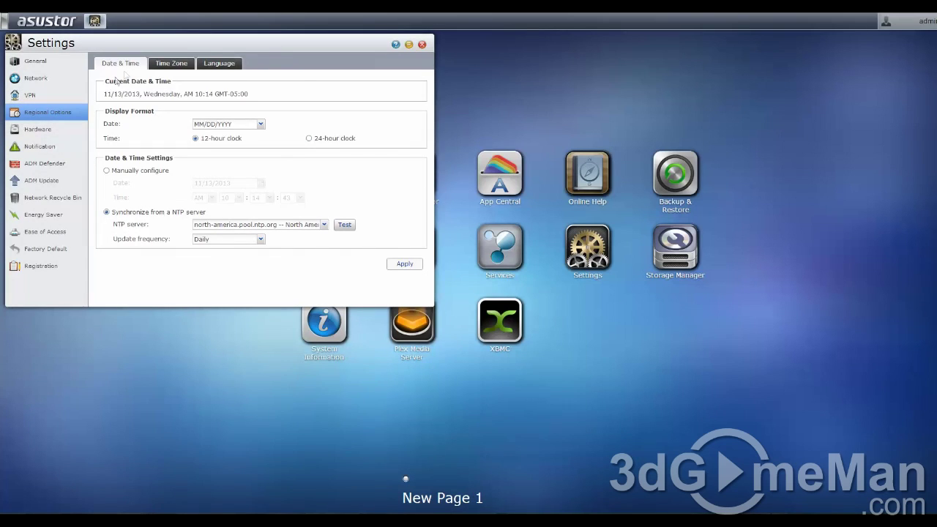
left_click(171, 63)
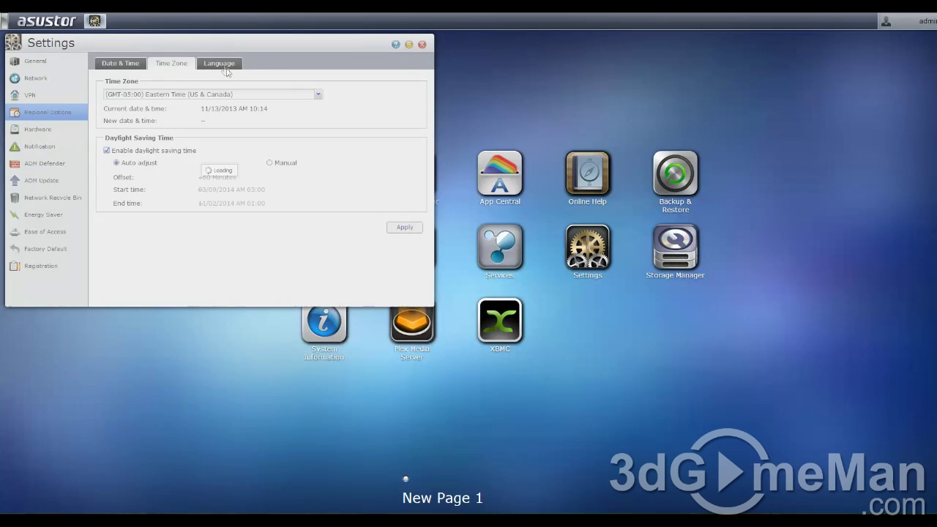
left_click(219, 63)
left_click(120, 64)
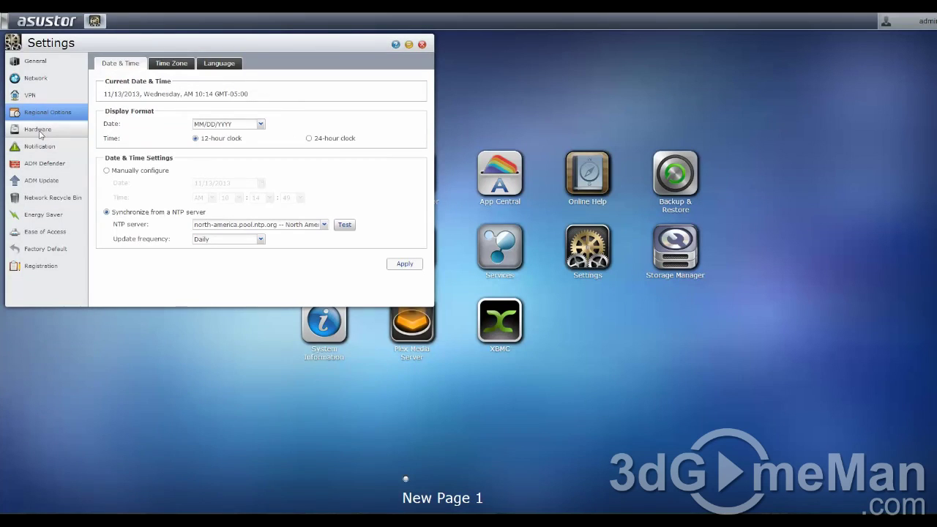
- Review the hardware system, disk, power and fan control pages, toggling the LAN LED indicator option and discarding that change
left_click(38, 130)
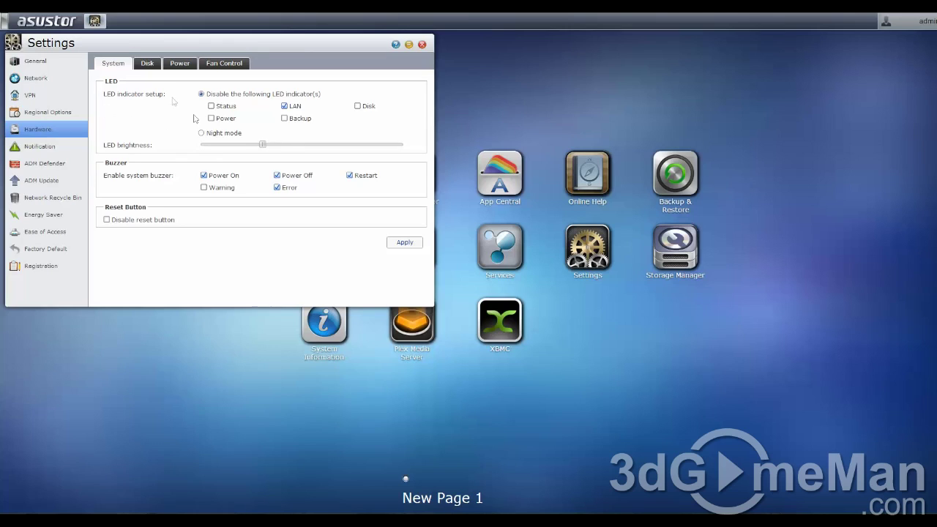
left_click(286, 108)
left_click(147, 65)
left_click(251, 200)
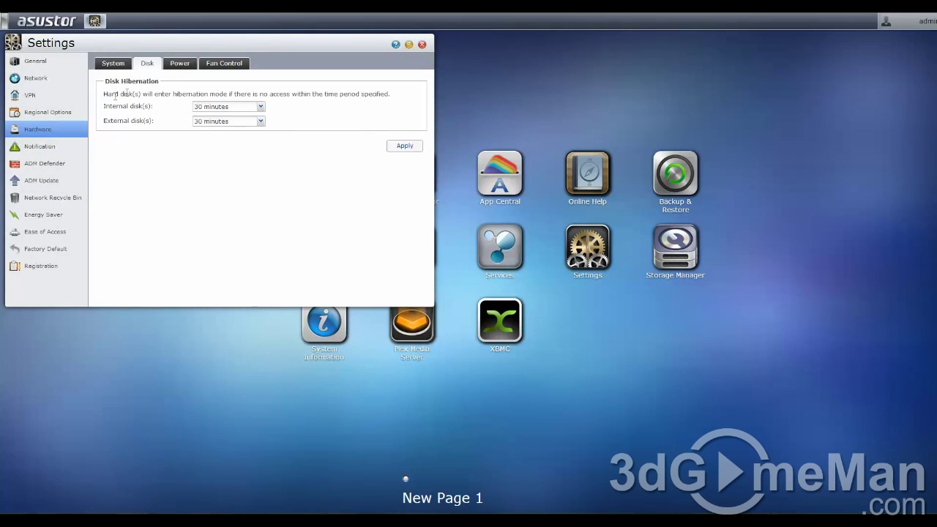
left_click(180, 66)
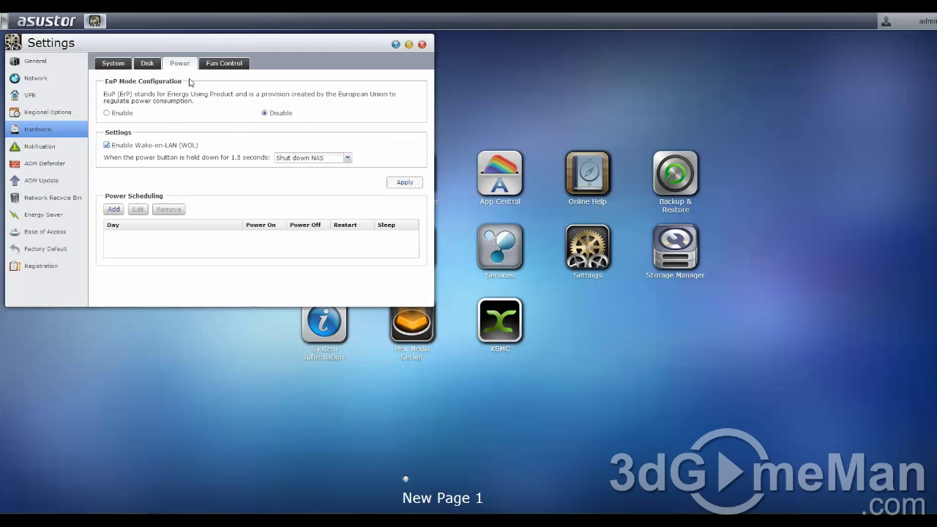
left_click(221, 67)
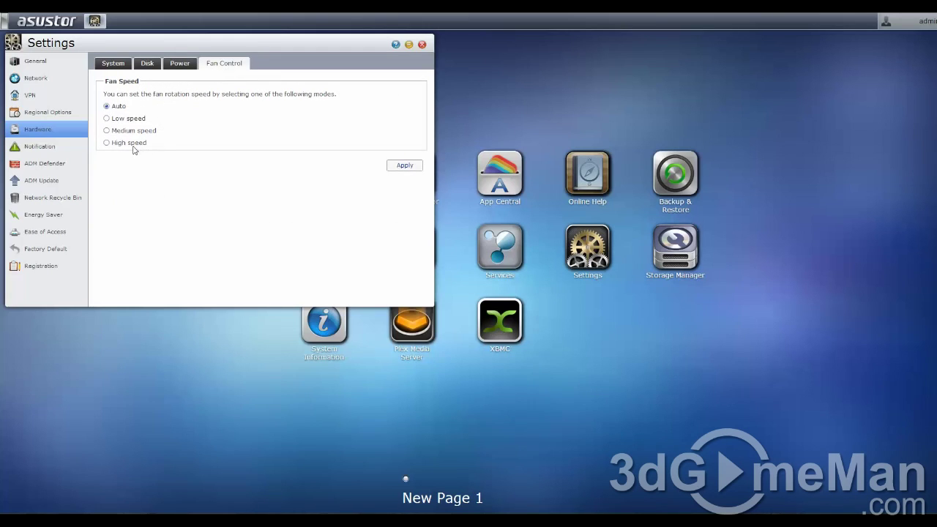
- Apply the high fan speed as a trial, and set the fan speed back to Auto
left_click(107, 143)
left_click(404, 166)
left_click(106, 106)
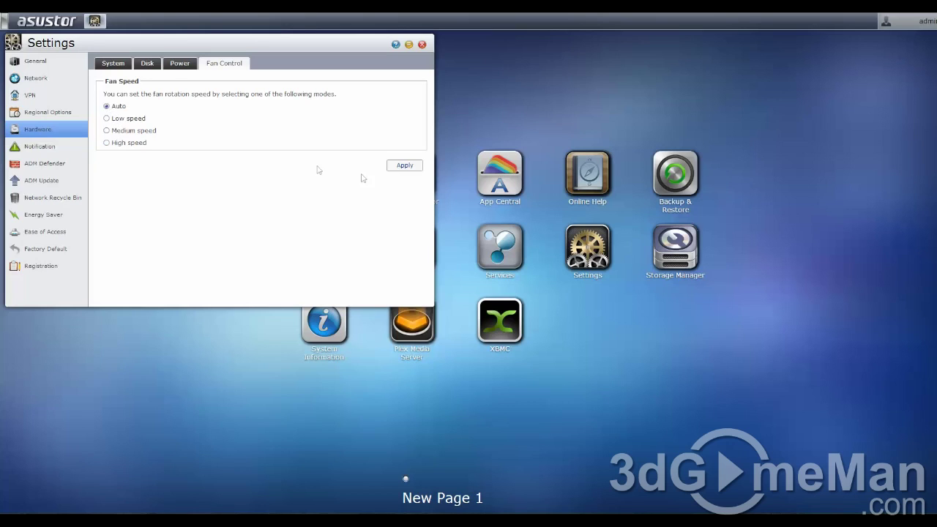
left_click(404, 168)
- Apply the low fan speed as a trial, and restore the Auto mode
left_click(120, 119)
left_click(404, 167)
left_click(107, 107)
left_click(402, 166)
- Review the notification settings for senders, receivers and push notifications
left_click(73, 148)
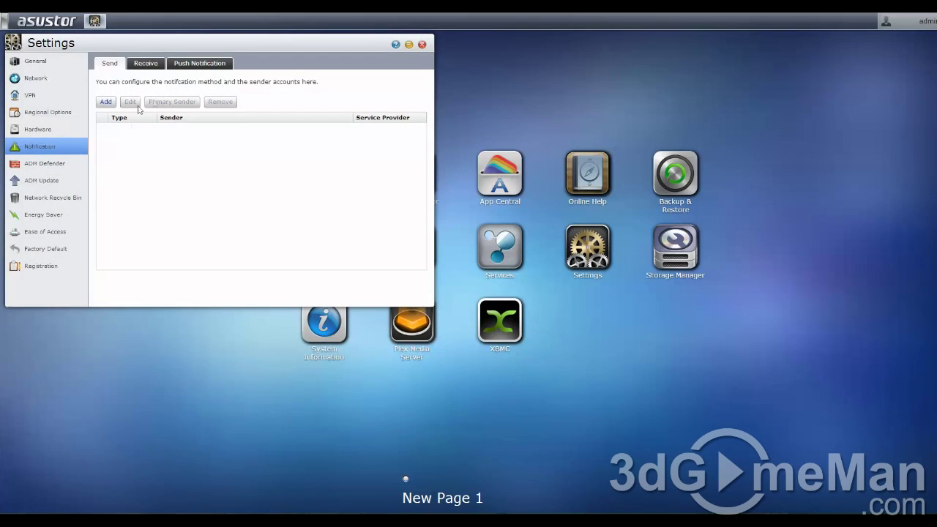
left_click(146, 65)
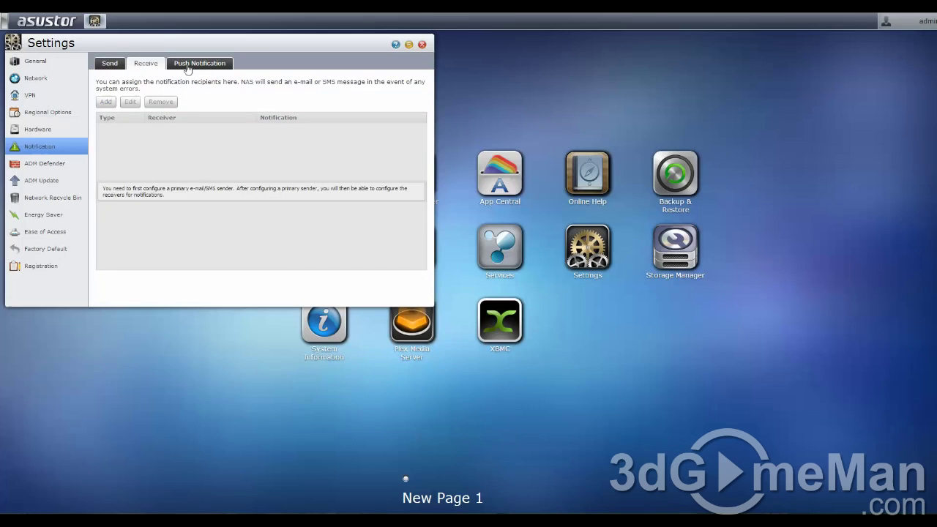
left_click(187, 65)
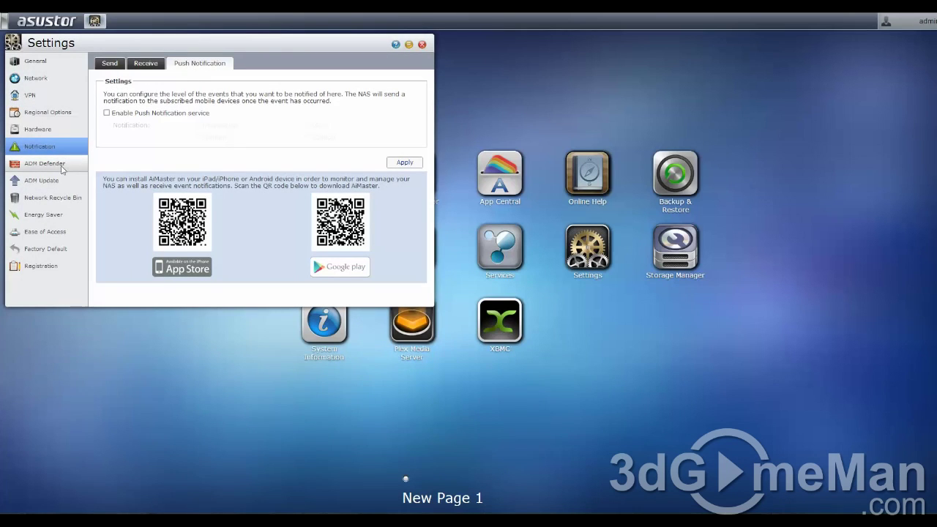
- Try to apply the deny-all connections policy in the ADM Defender firewall, and open and cancel the form for an additional policy
left_click(62, 167)
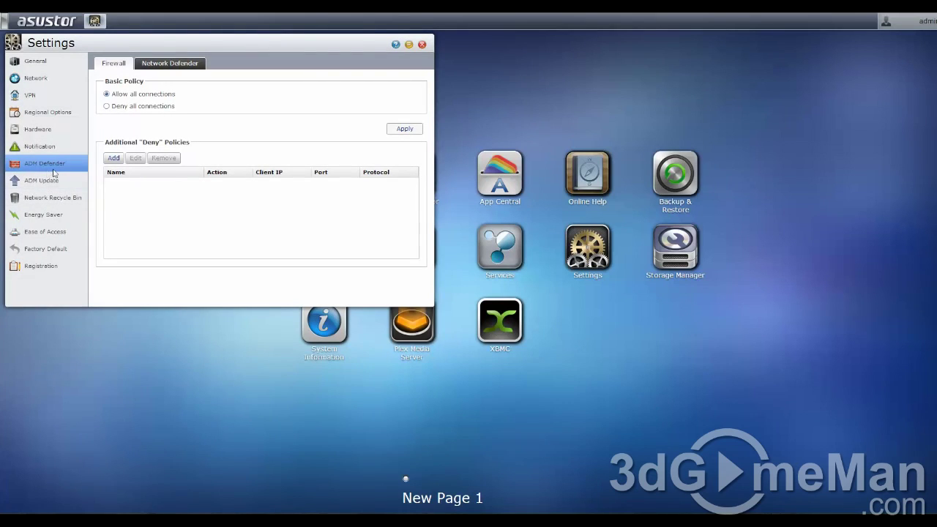
left_click(131, 109)
left_click(404, 130)
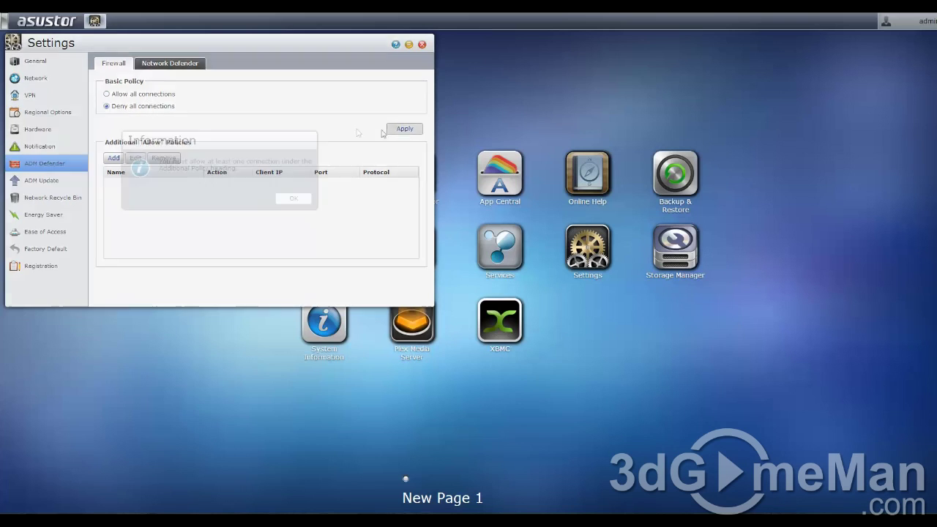
left_click(293, 199)
left_click(113, 158)
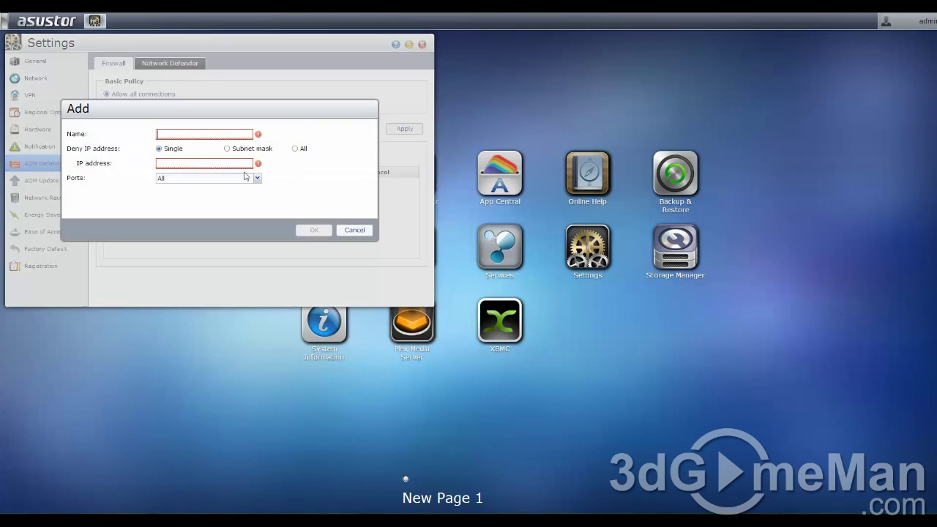
left_click(354, 230)
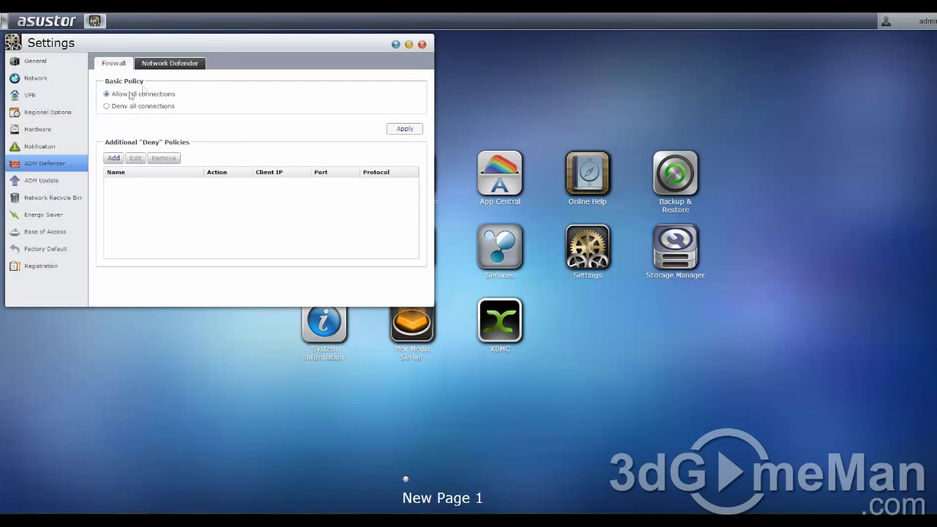
- Enable Network Defender to view its login attempt and blocking options, and cancel without saving
left_click(194, 65)
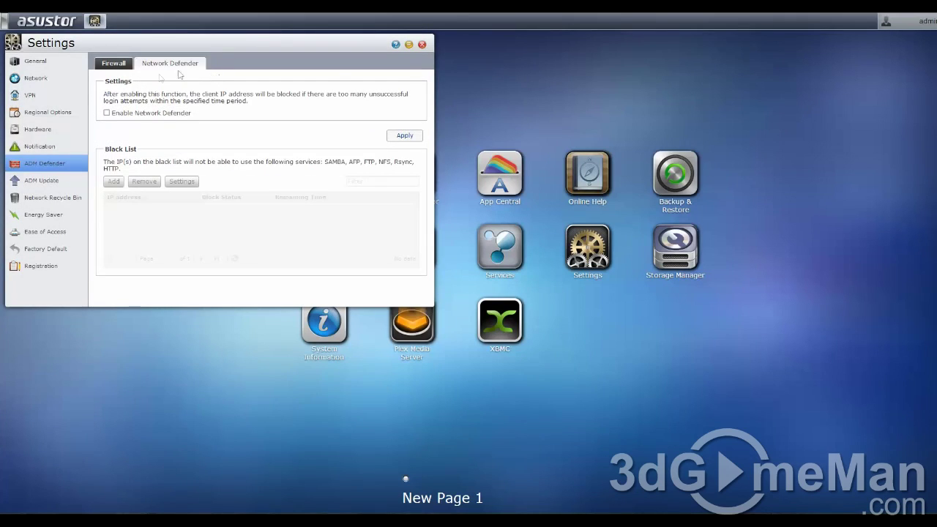
left_click(139, 116)
left_click(391, 136)
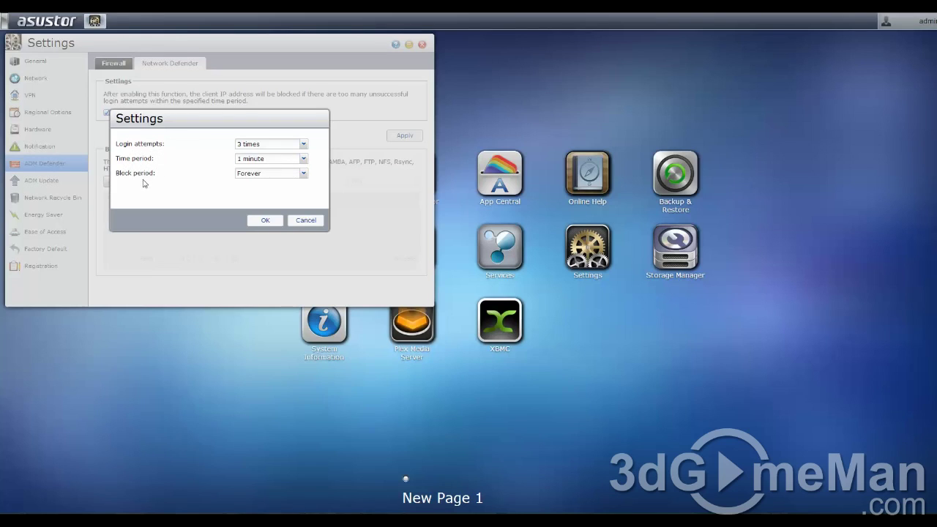
left_click(306, 221)
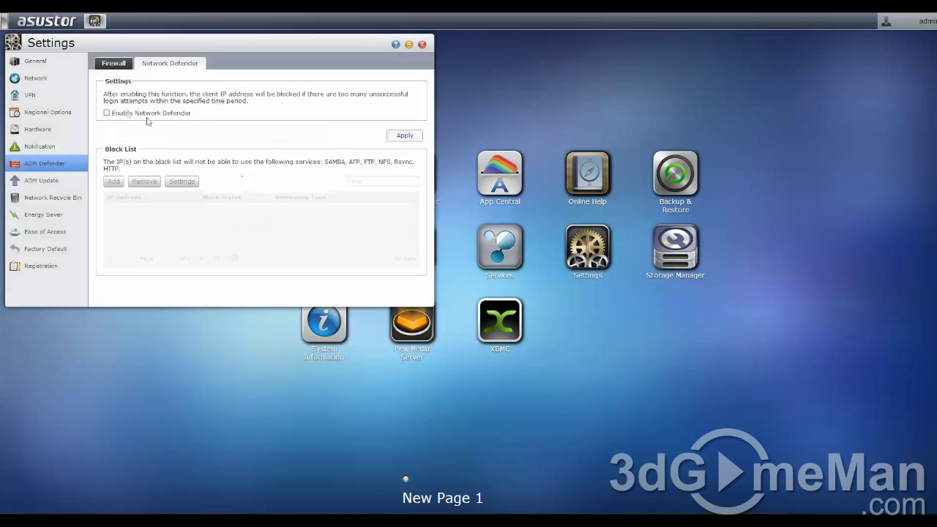
- Review the ADM Update page, and toggle the Network Recycle Bin on and off to view its options
left_click(62, 180)
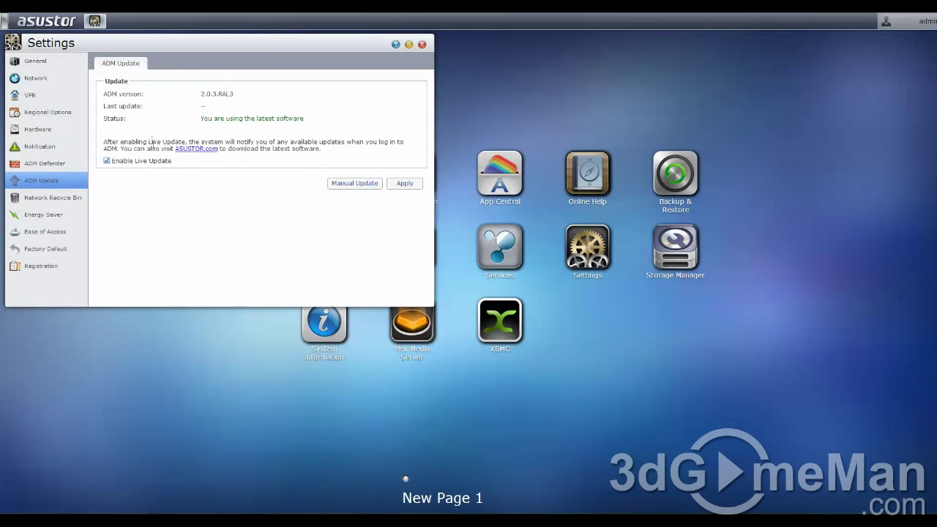
left_click(66, 197)
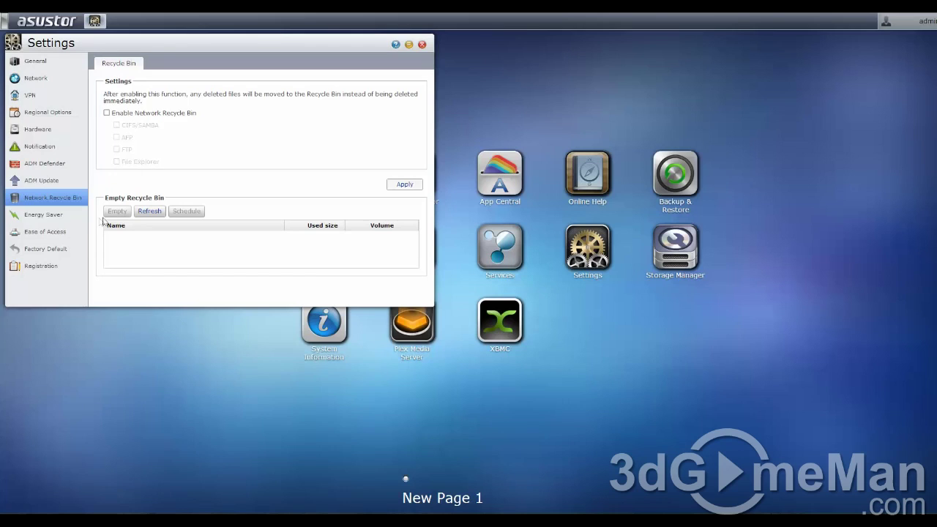
left_click(106, 113)
left_click(107, 113)
- Open the Energy Saver page without applying the recycle bin changes, view the Customized Energy Saver options, and reselect ASUSTOR Energy Saver
left_click(45, 214)
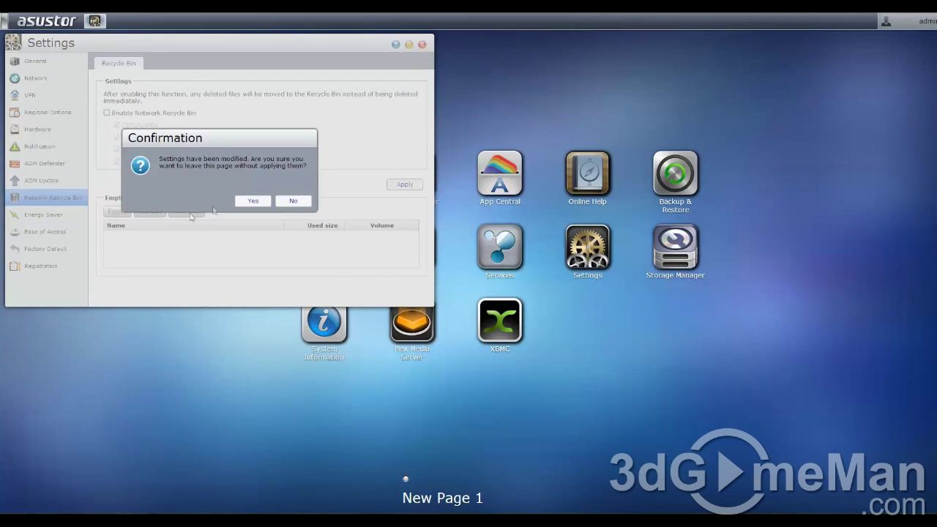
left_click(253, 200)
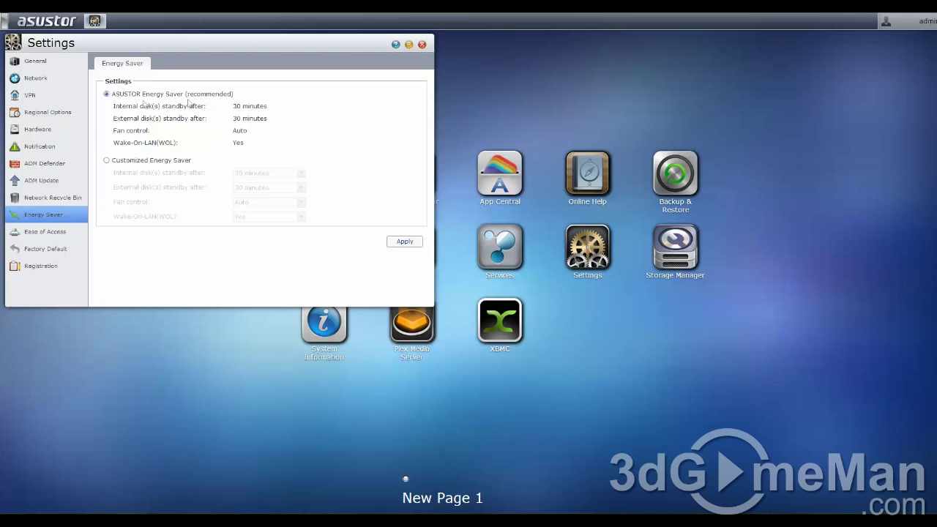
left_click(153, 161)
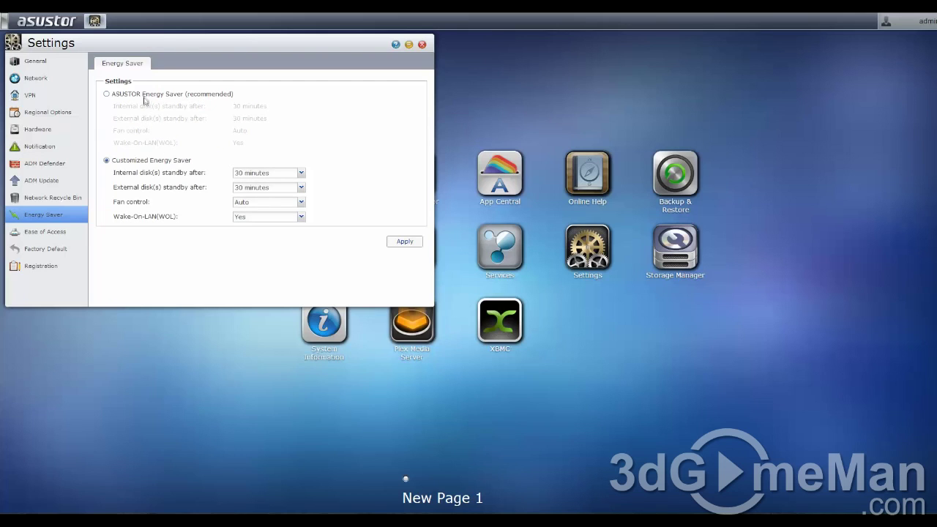
left_click(144, 95)
- Review the Cloud Connect, EZ-Router and DDNS pages in Ease of Access, and return to Cloud Connect
left_click(63, 229)
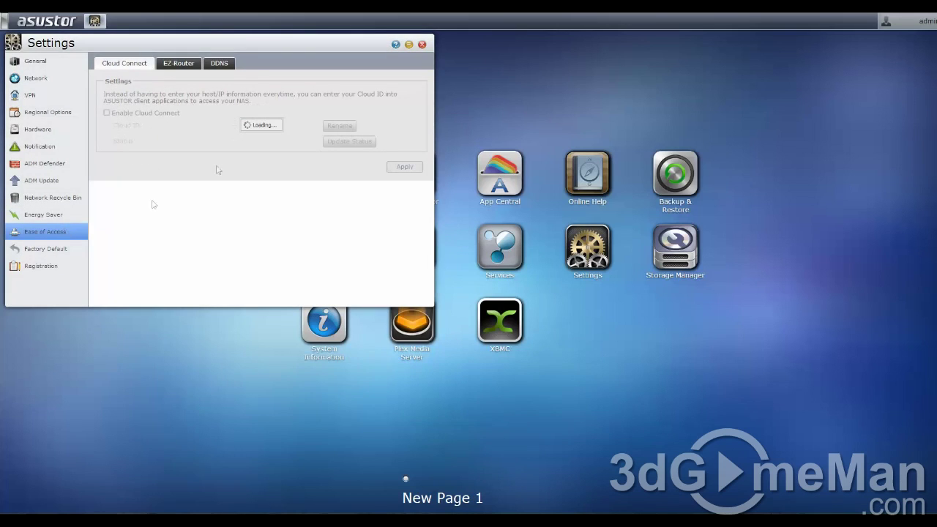
left_click(176, 65)
left_click(218, 64)
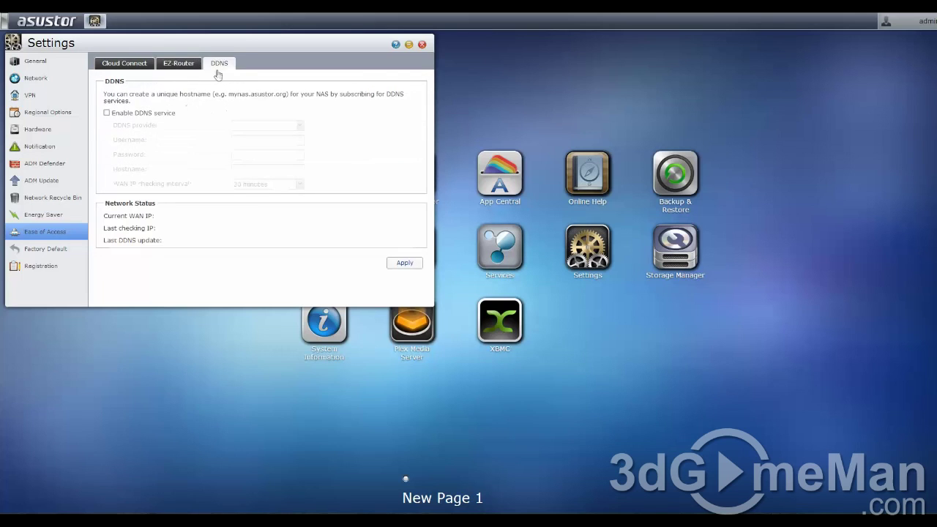
left_click(146, 71)
- Check the Factory Default and Registration pages, and close Settings
left_click(56, 251)
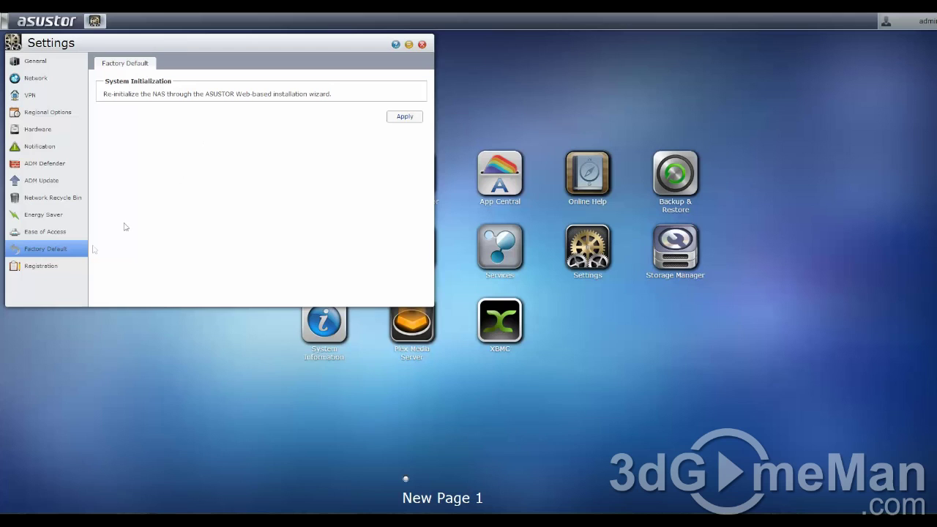
left_click(65, 267)
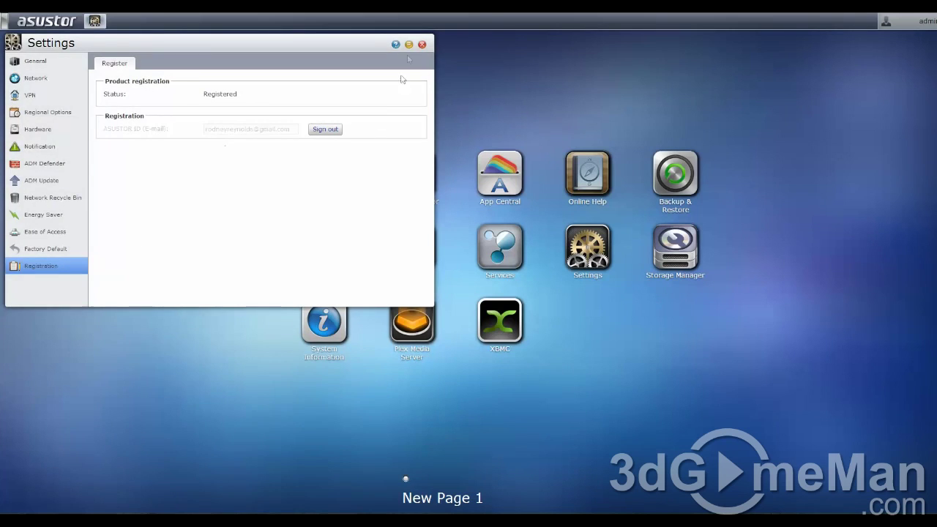
left_click(421, 44)
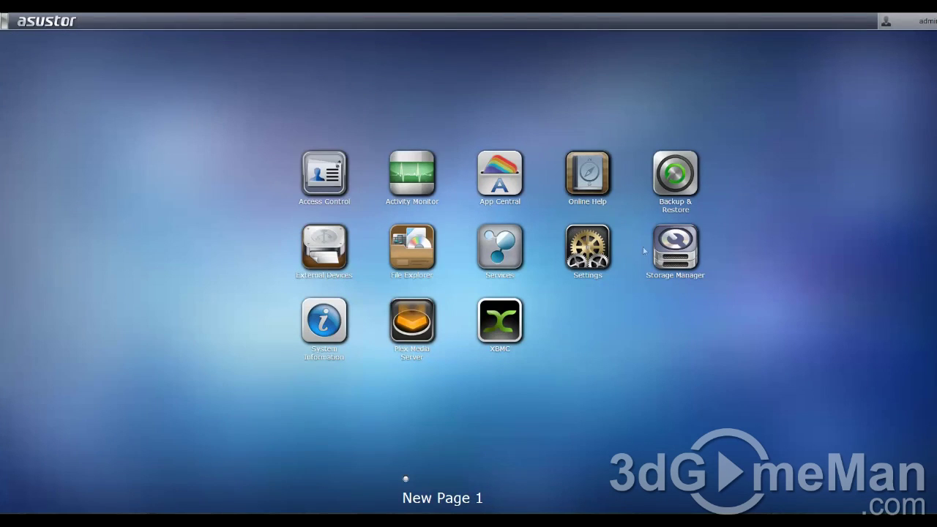
- Open Storage Manager, review its volume and disk pages, and examine the Bad Block and S.M.A.R.T. scan options in Disk Doctor before cancelling it
left_click(673, 249)
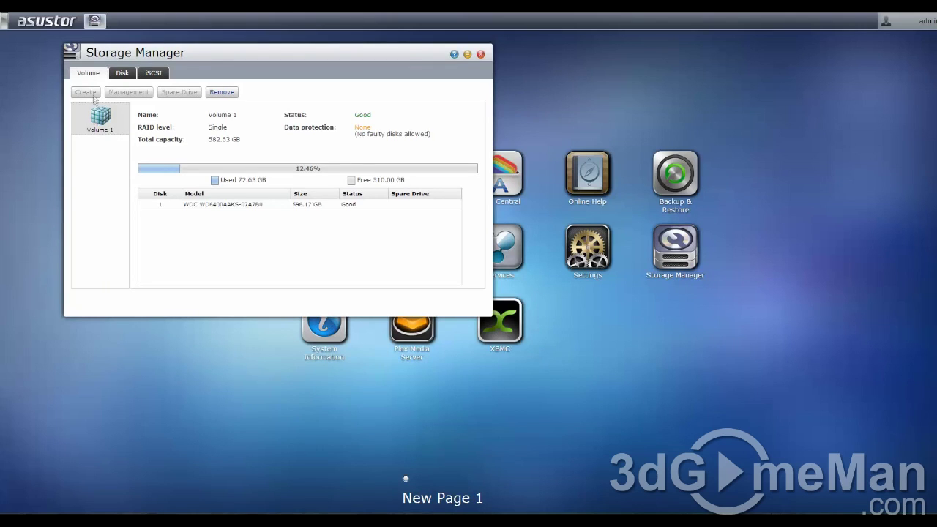
left_click(122, 74)
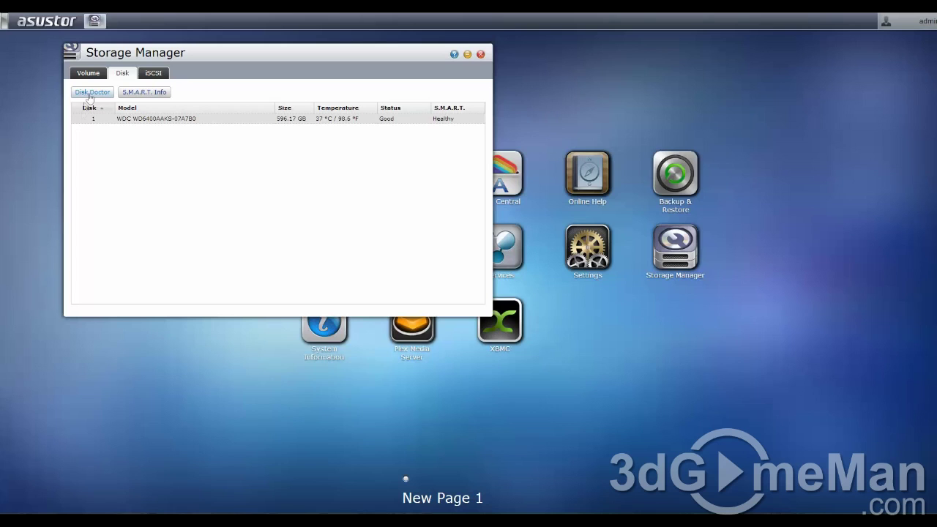
left_click(90, 93)
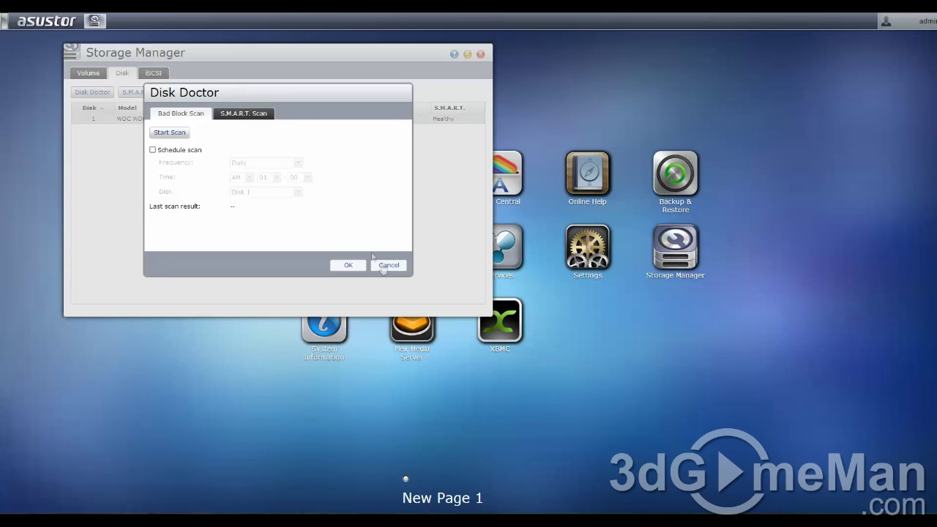
left_click(189, 115)
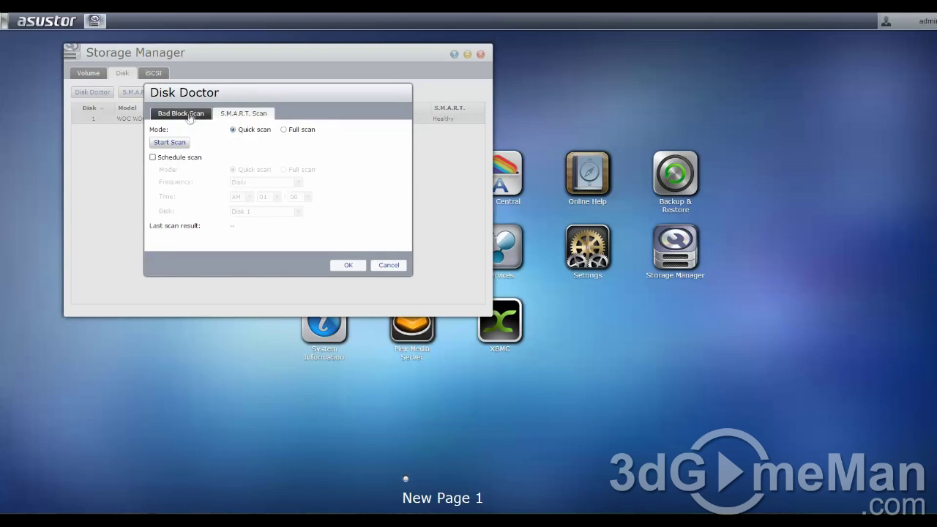
left_click(226, 115)
left_click(181, 114)
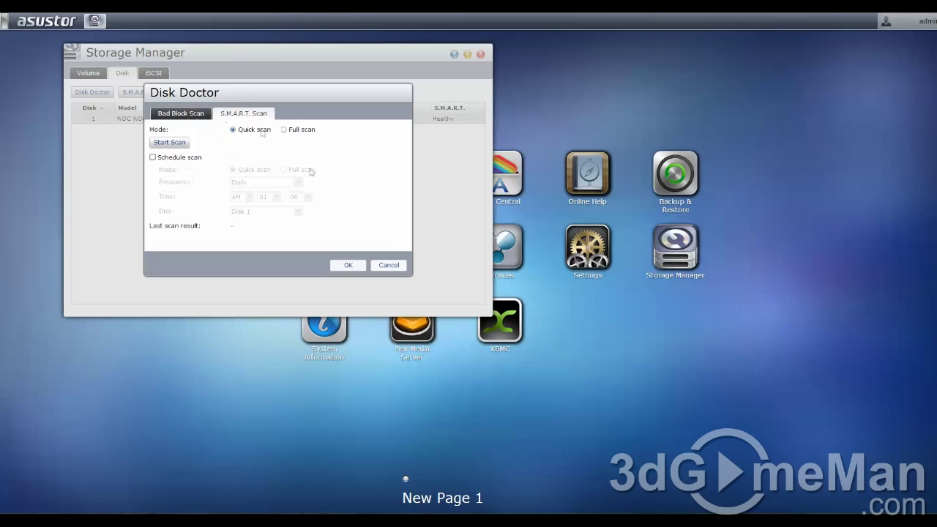
left_click(388, 265)
- Open the S.M.A.R.T. information for disk 1 and look through its attributes
left_click(147, 92)
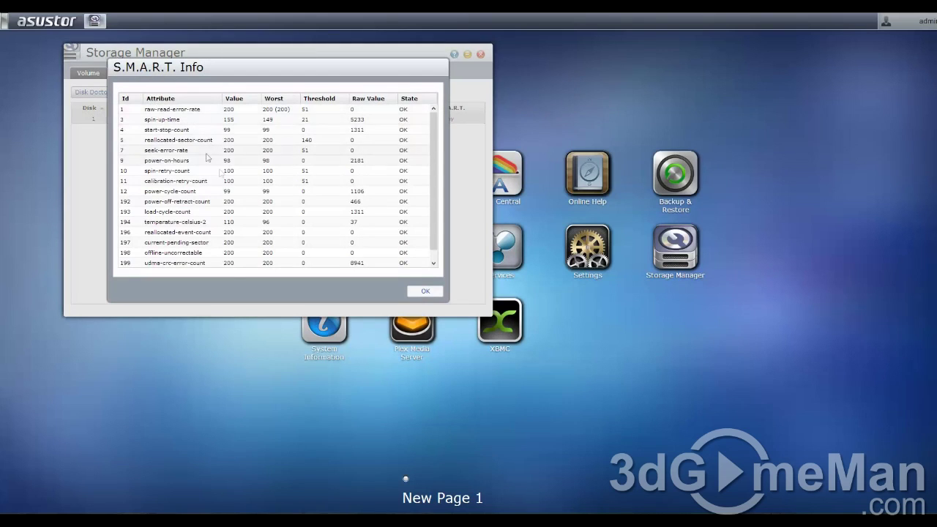
scroll(413, 147, "down", 1)
scroll(413, 146, "up", 1)
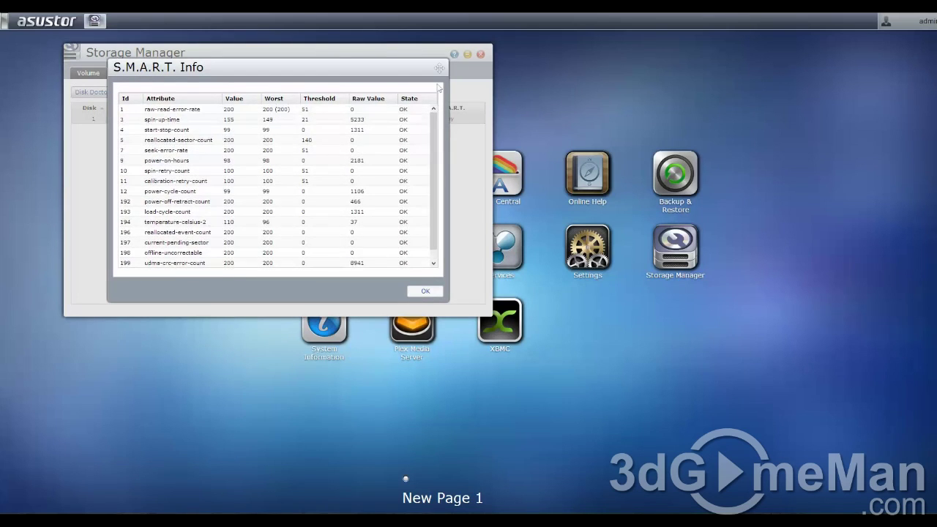
- Dismiss the S.M.A.R.T. information, view the iSCSI page, and close Storage Manager
left_click(425, 295)
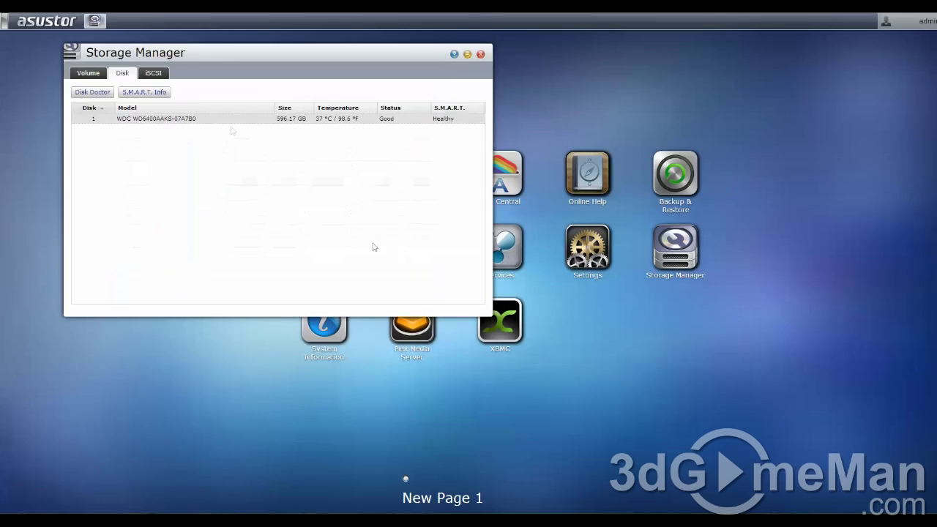
left_click(153, 74)
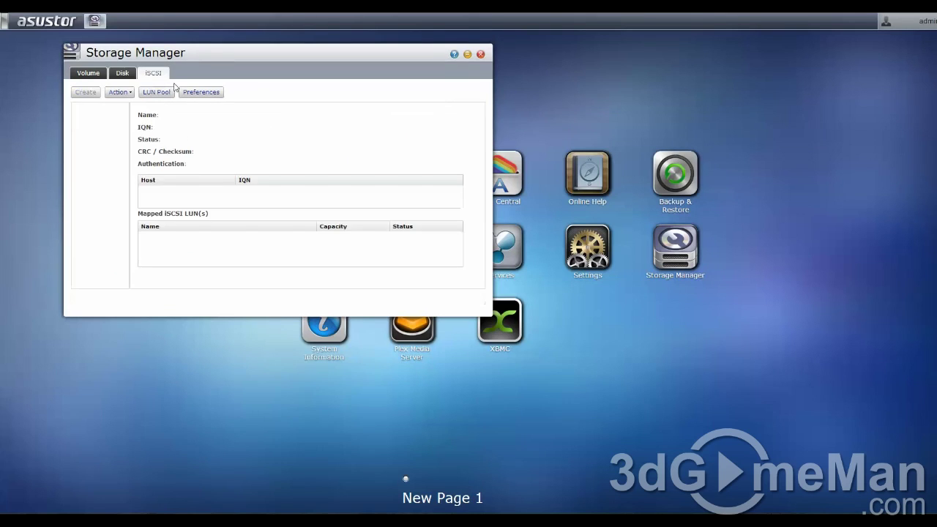
left_click(482, 55)
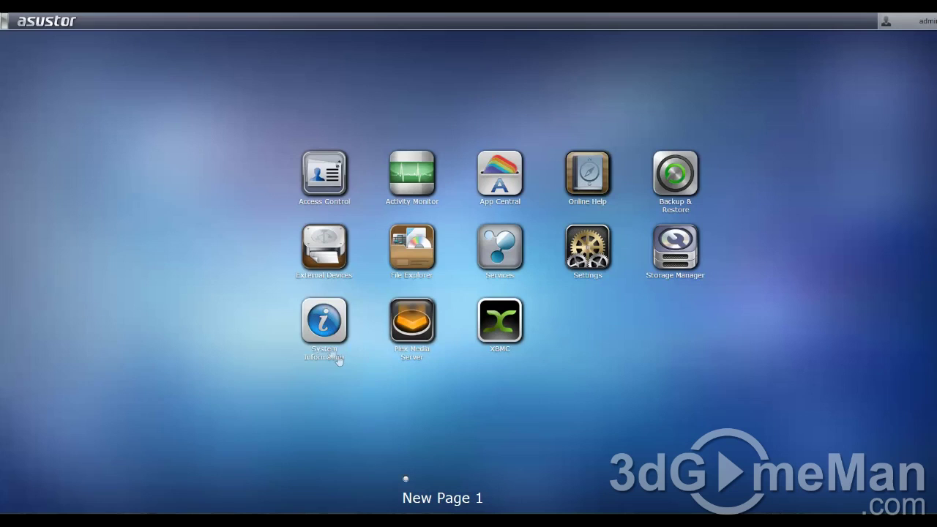
- Open System Information, review its About This NAS, Network, Log, Online User and Dr. ASUSTOR pages, and close it
left_click(324, 323)
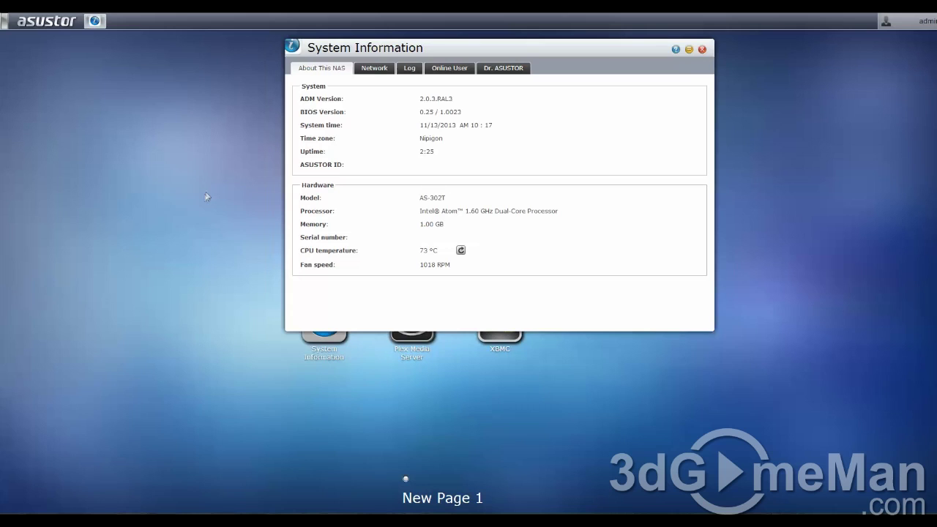
left_click(374, 68)
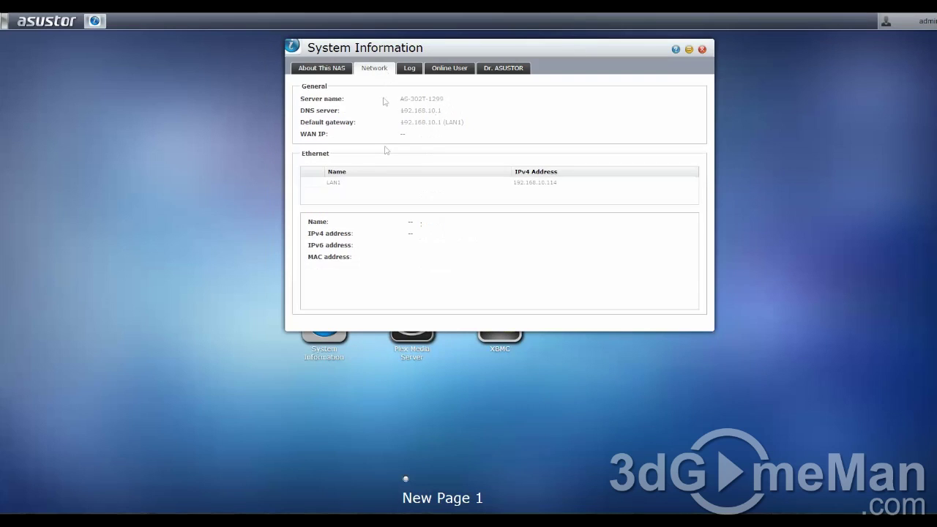
left_click(409, 68)
left_click(448, 69)
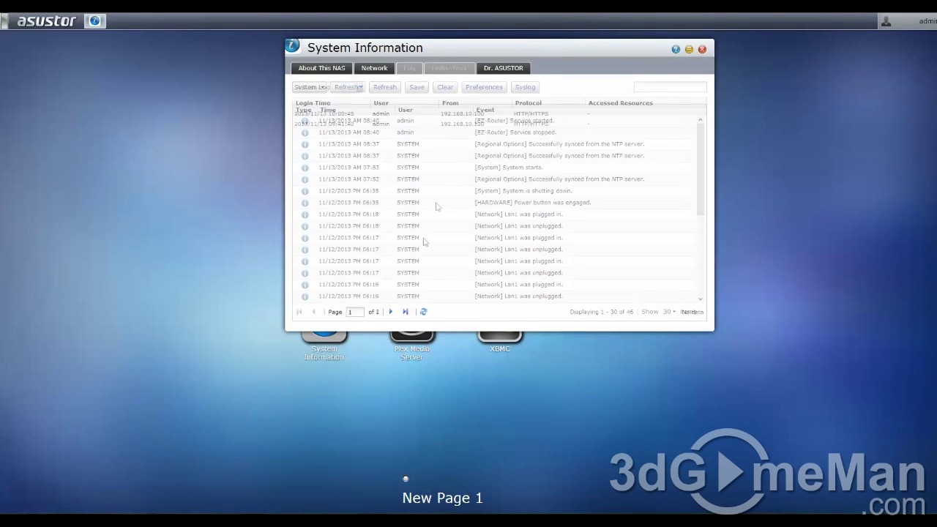
left_click(496, 69)
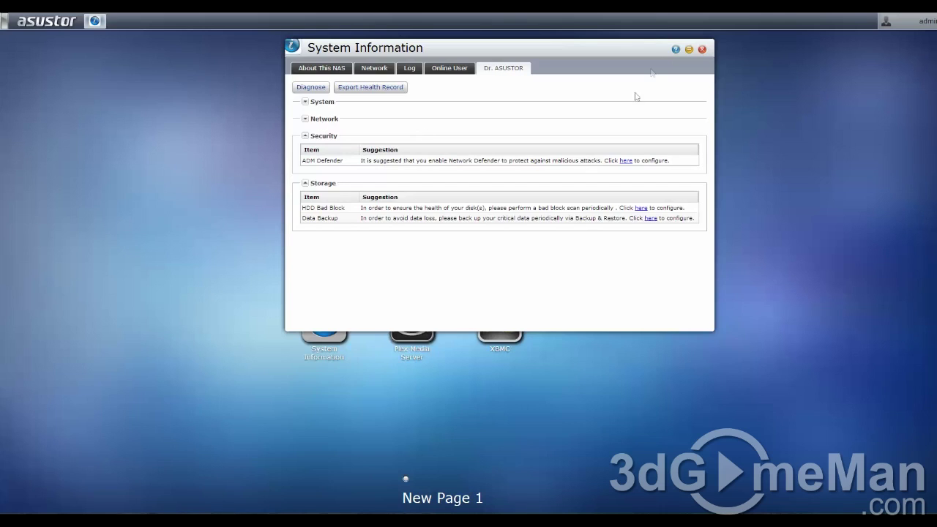
left_click(701, 49)
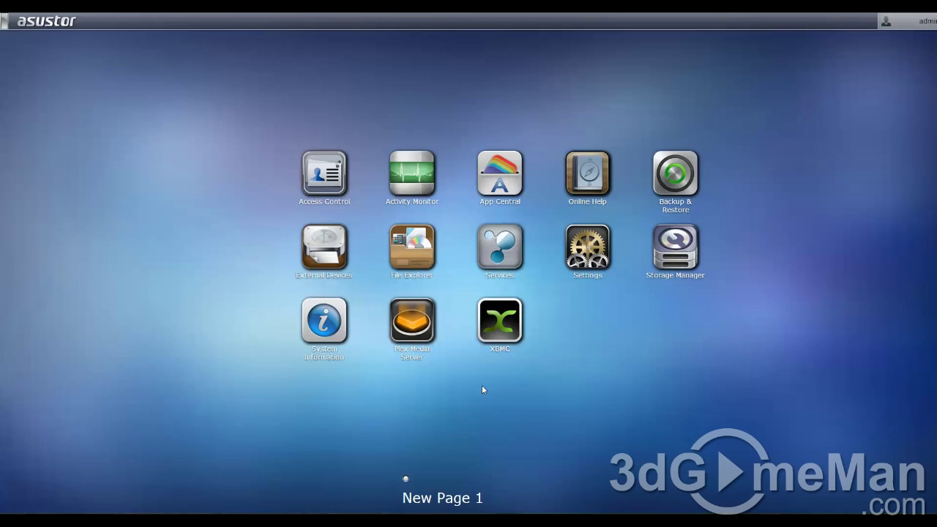
- Open App Central, look over the installed apps, and close it
left_click(497, 208)
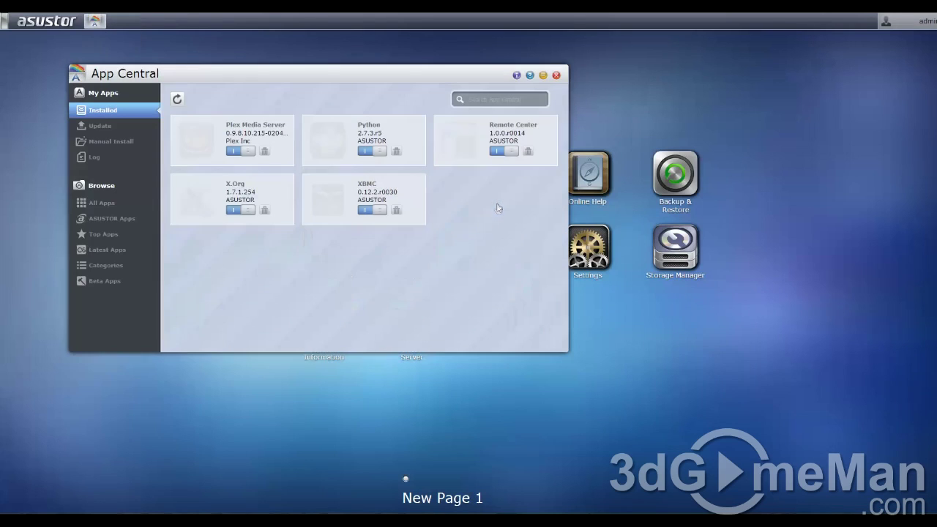
left_click(556, 76)
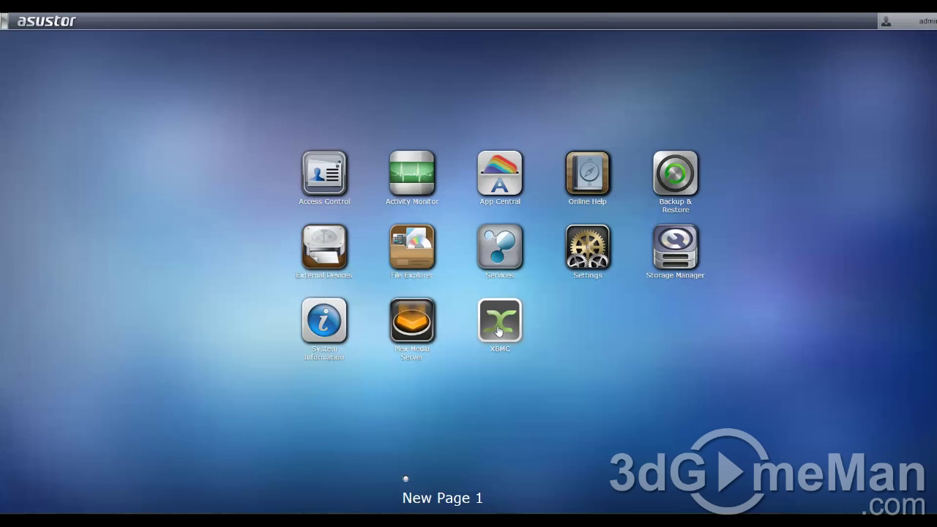
left_click(499, 331)
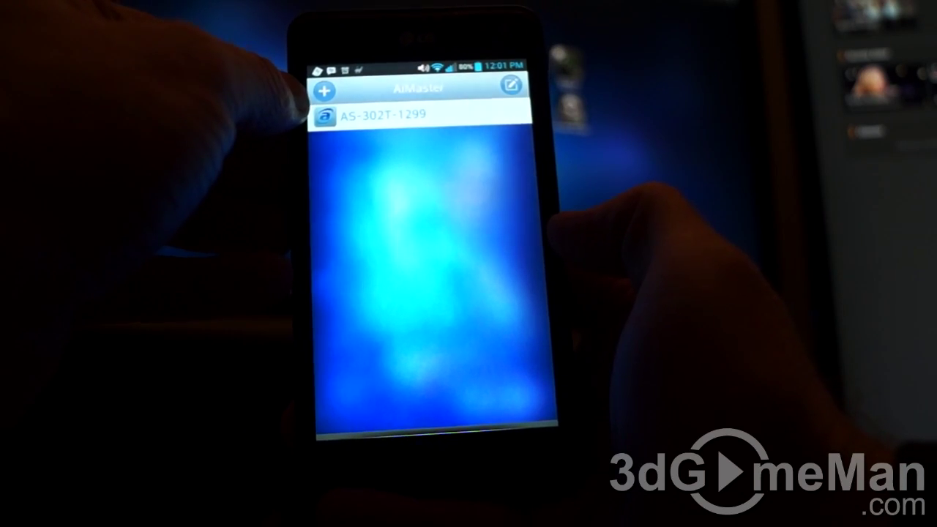
left_click(327, 89)
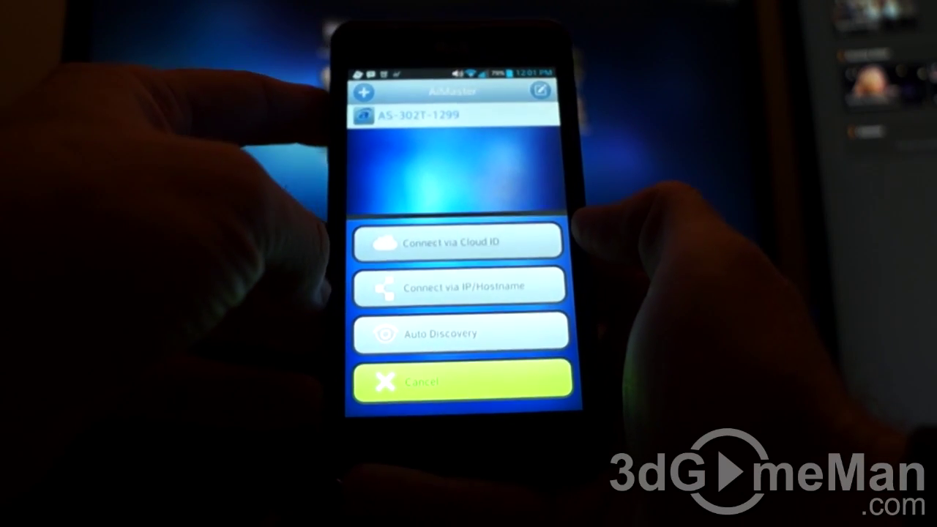